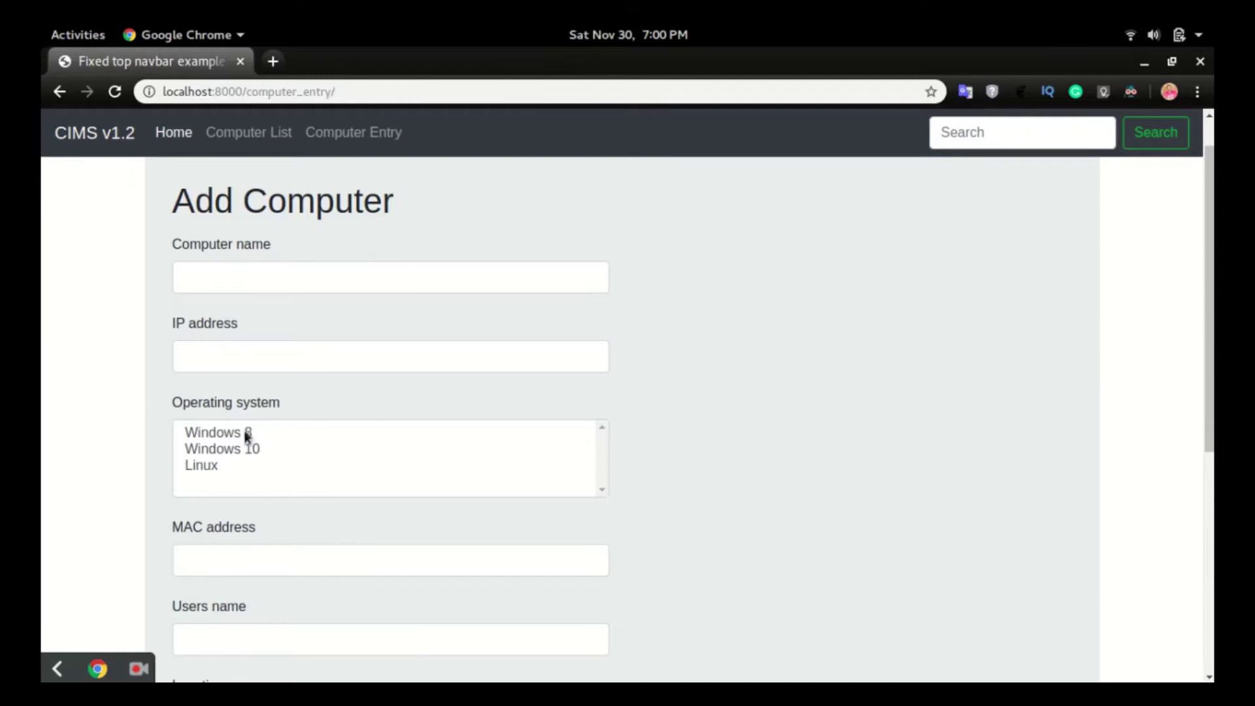
Step: Set the Add Computer form's operating system to Windows 10, briefly selecting Linux first
left_click(238, 449)
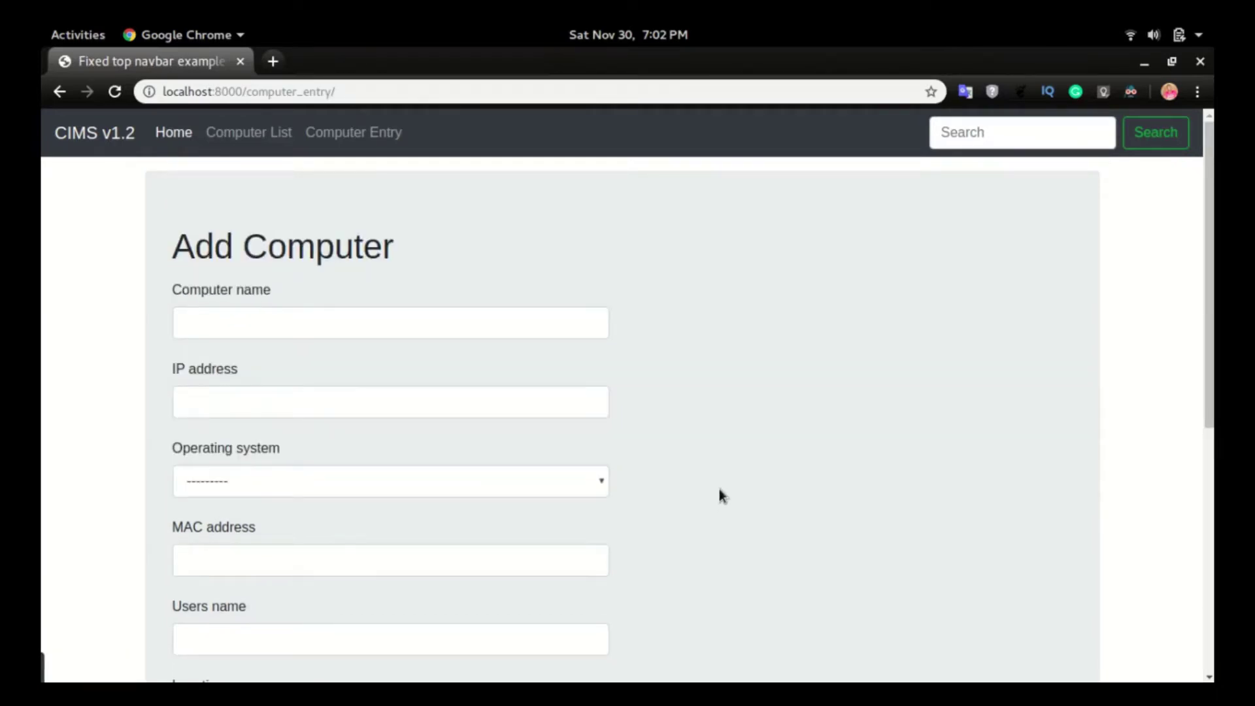
left_click(327, 482)
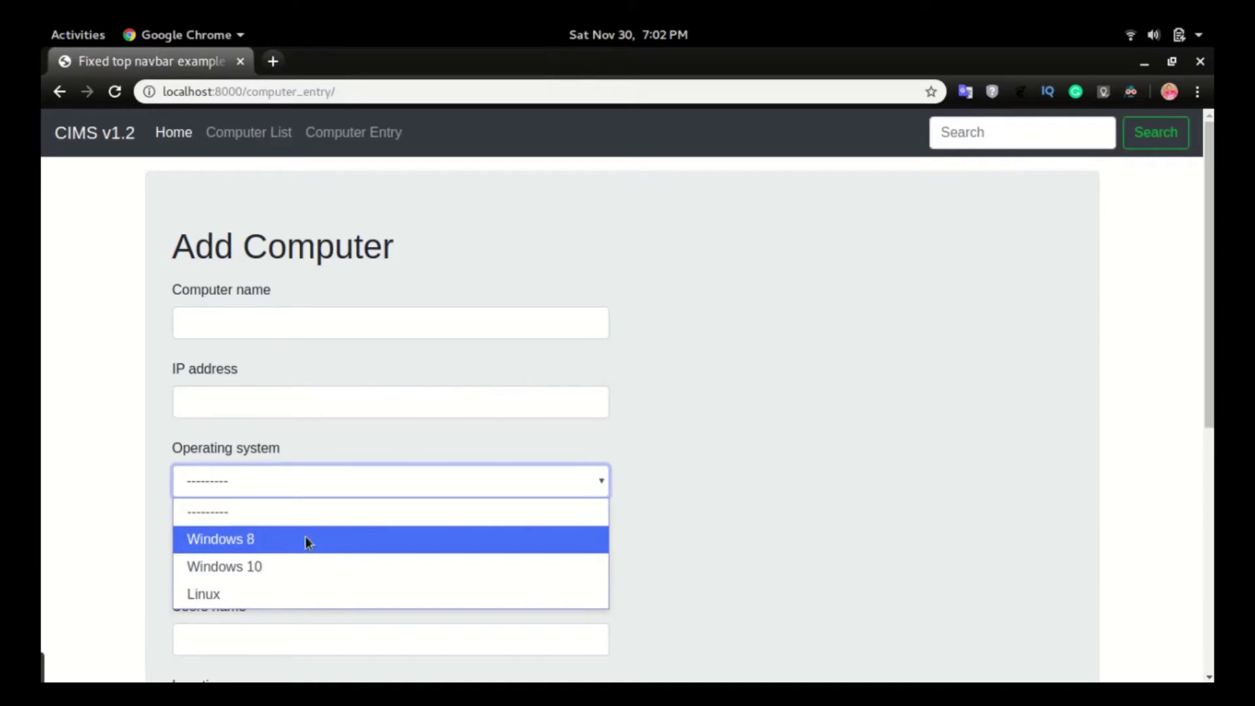
left_click(306, 593)
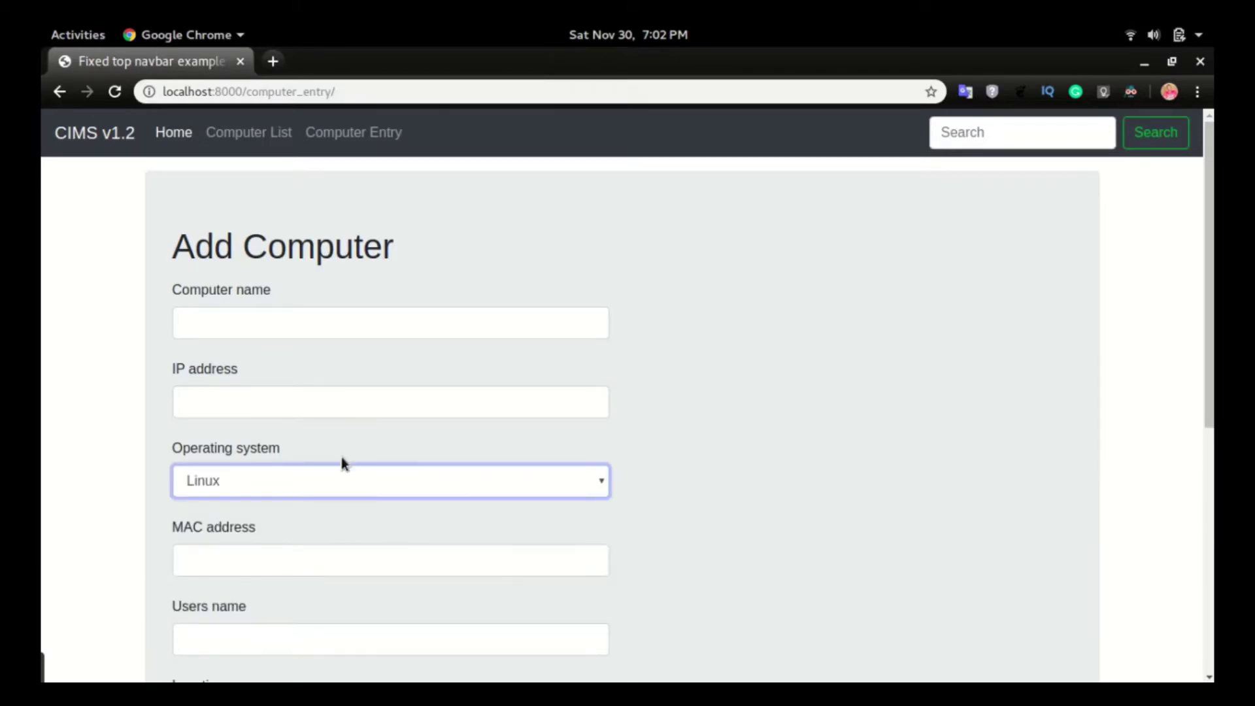
left_click(338, 491)
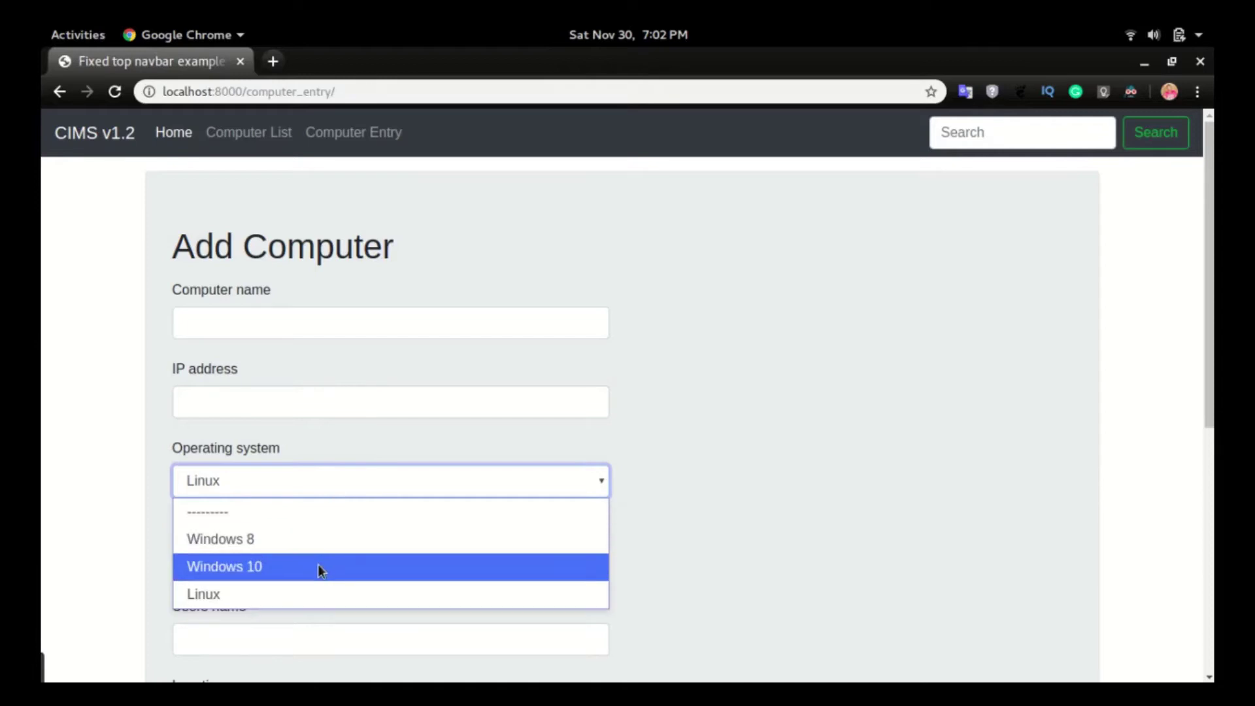
left_click(318, 567)
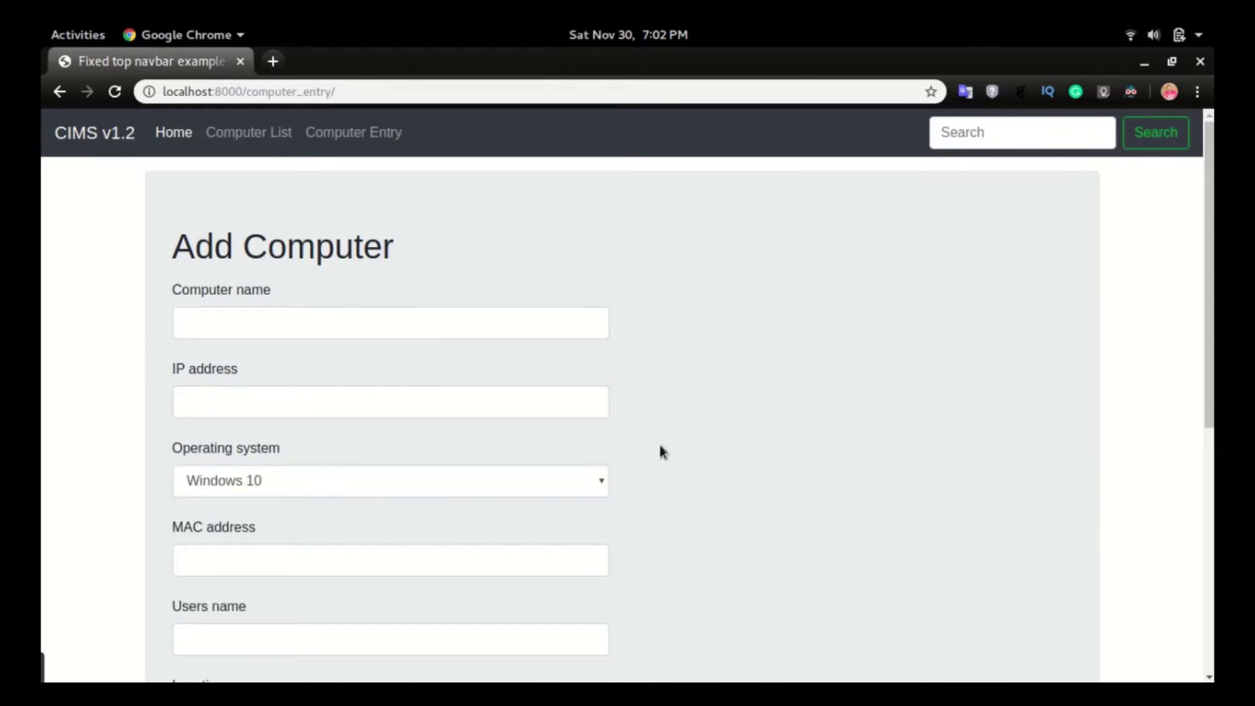
key("super")
Step: Change line 16's operating_system field from ForeignKey to ManyToManyField and save models.py
left_click(479, 329)
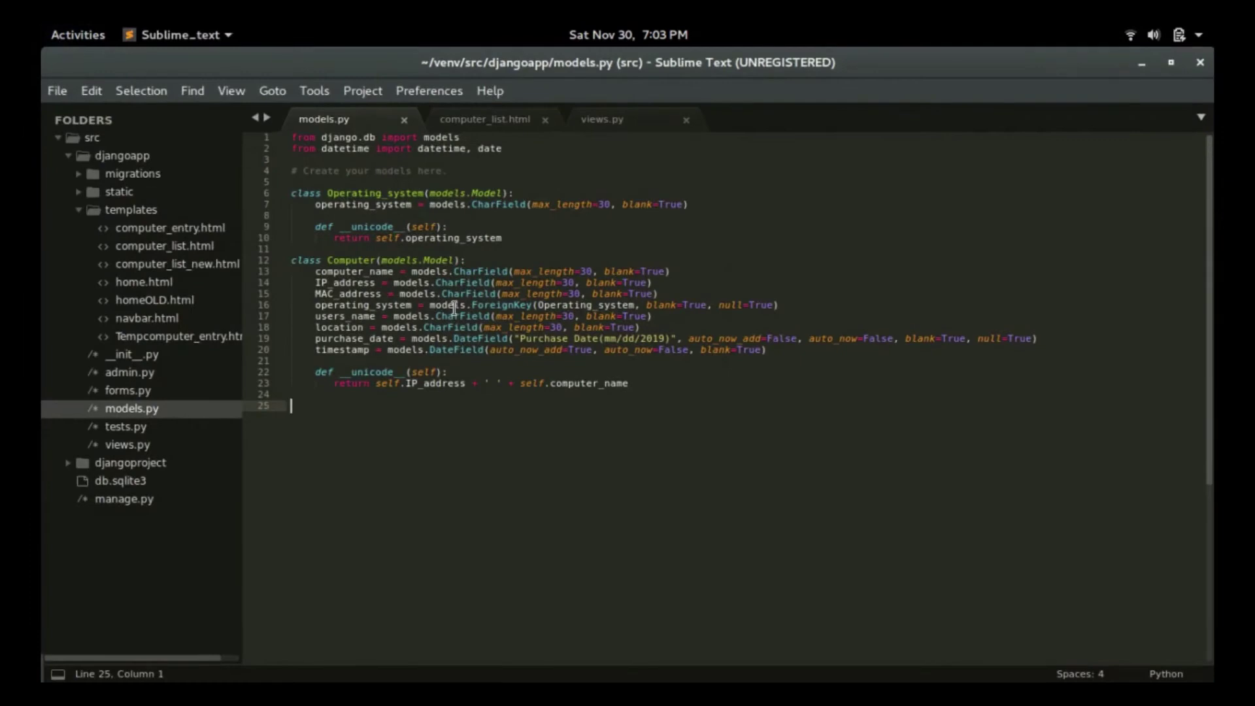
left_click(514, 305)
double_click(506, 305)
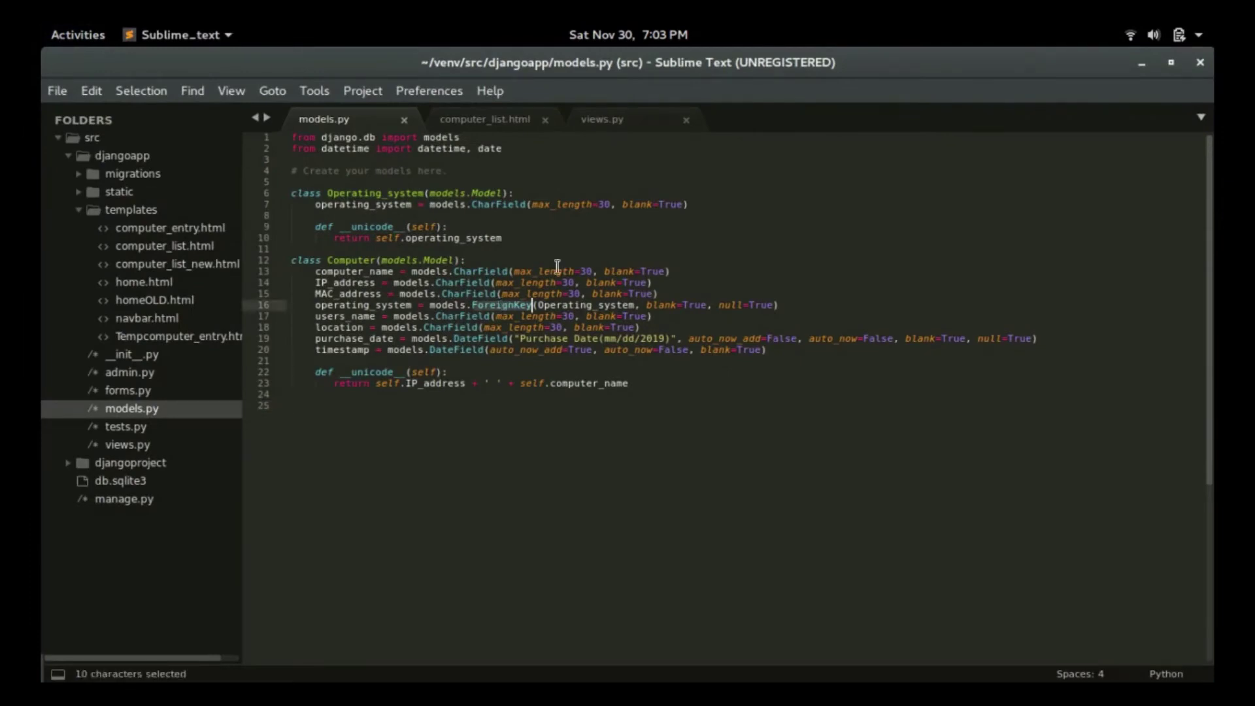
type("ManyToMany")
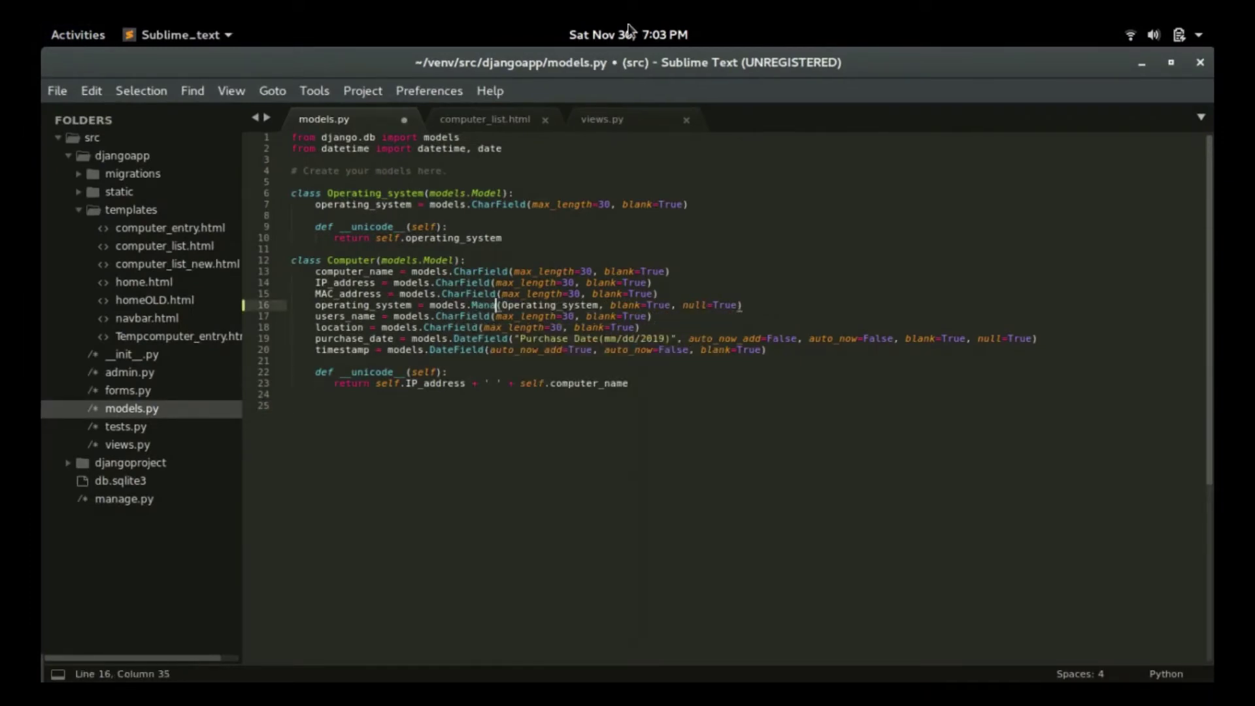
type("Fie")
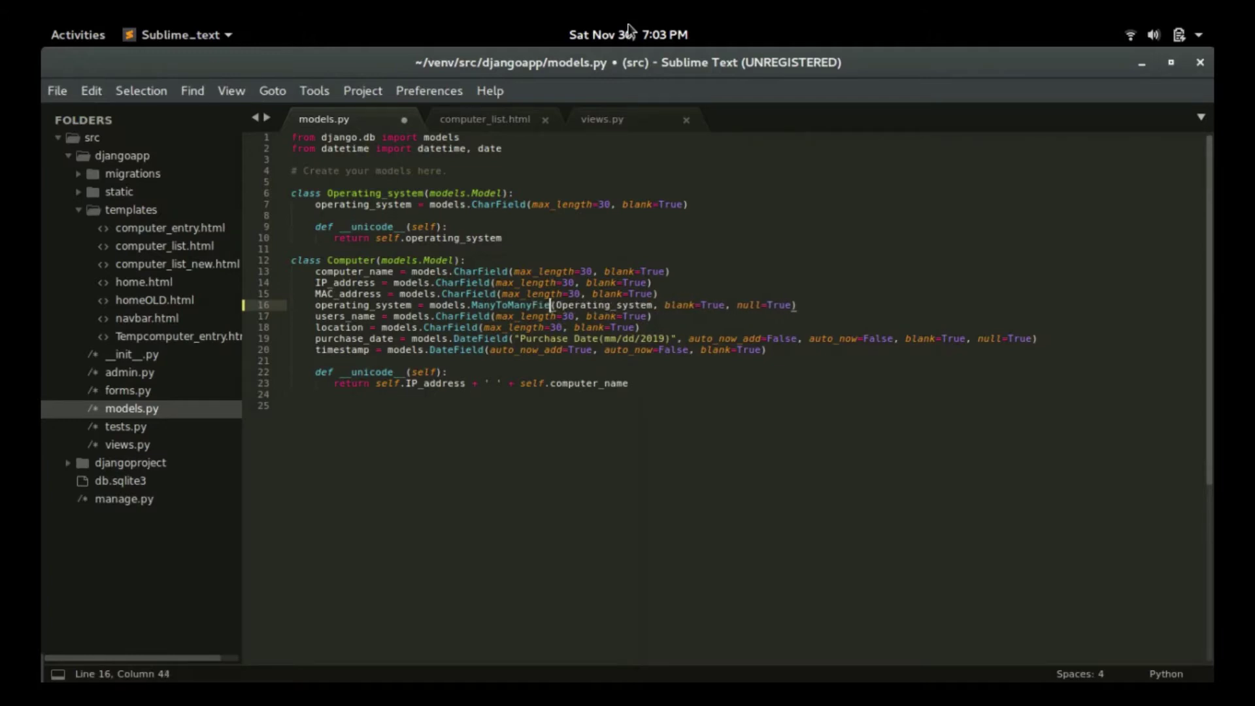
type("ld")
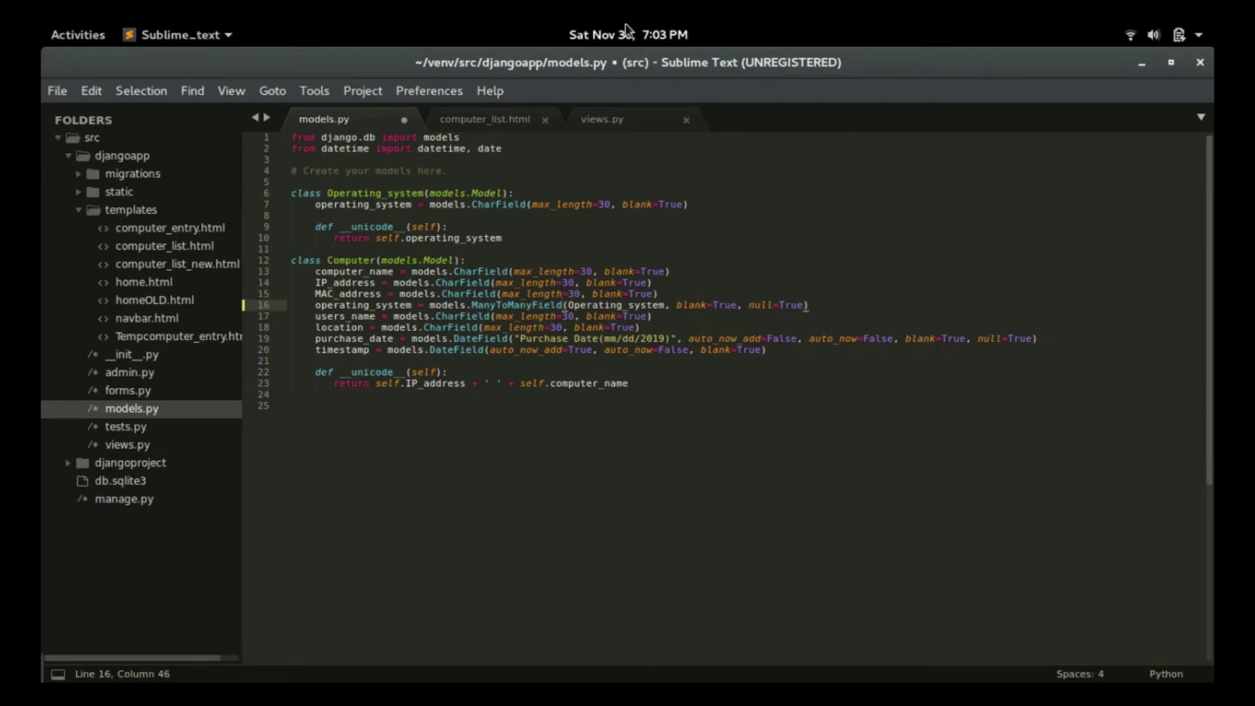
key("ctrl+s")
Step: Run ./manage.py makemigrations to create migration 0014 for the operating_system change
left_click(785, 530)
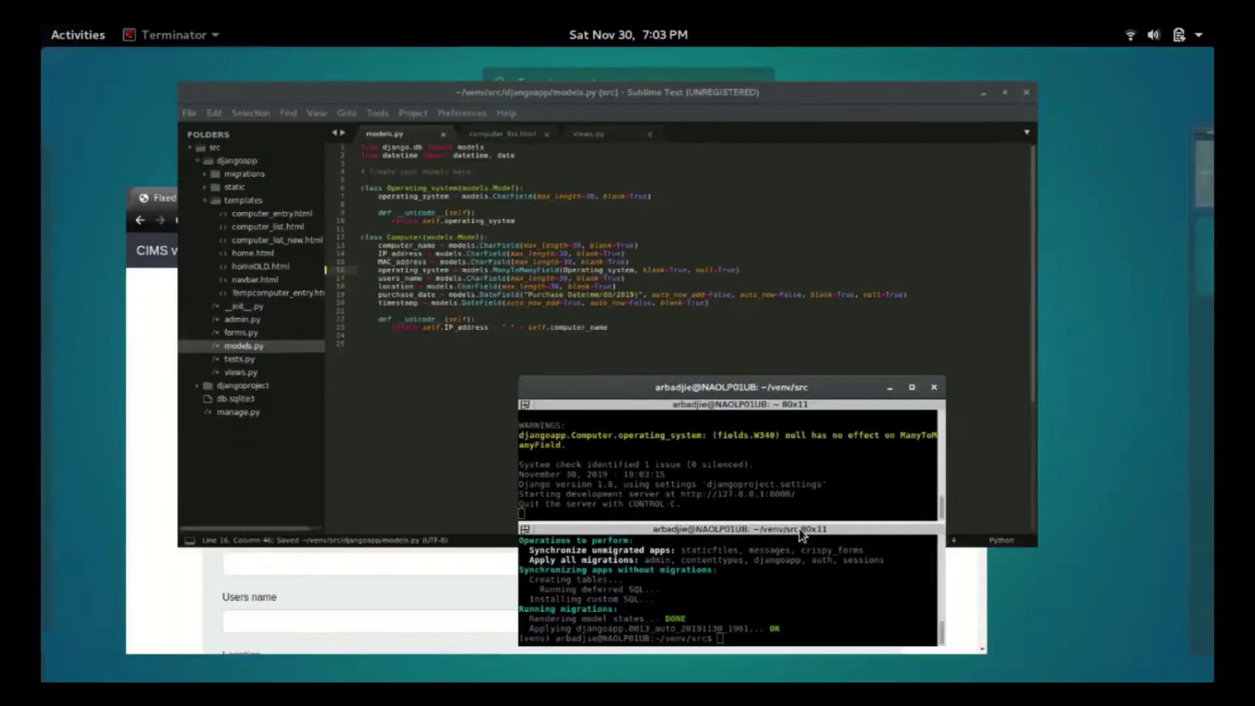
key("Up")
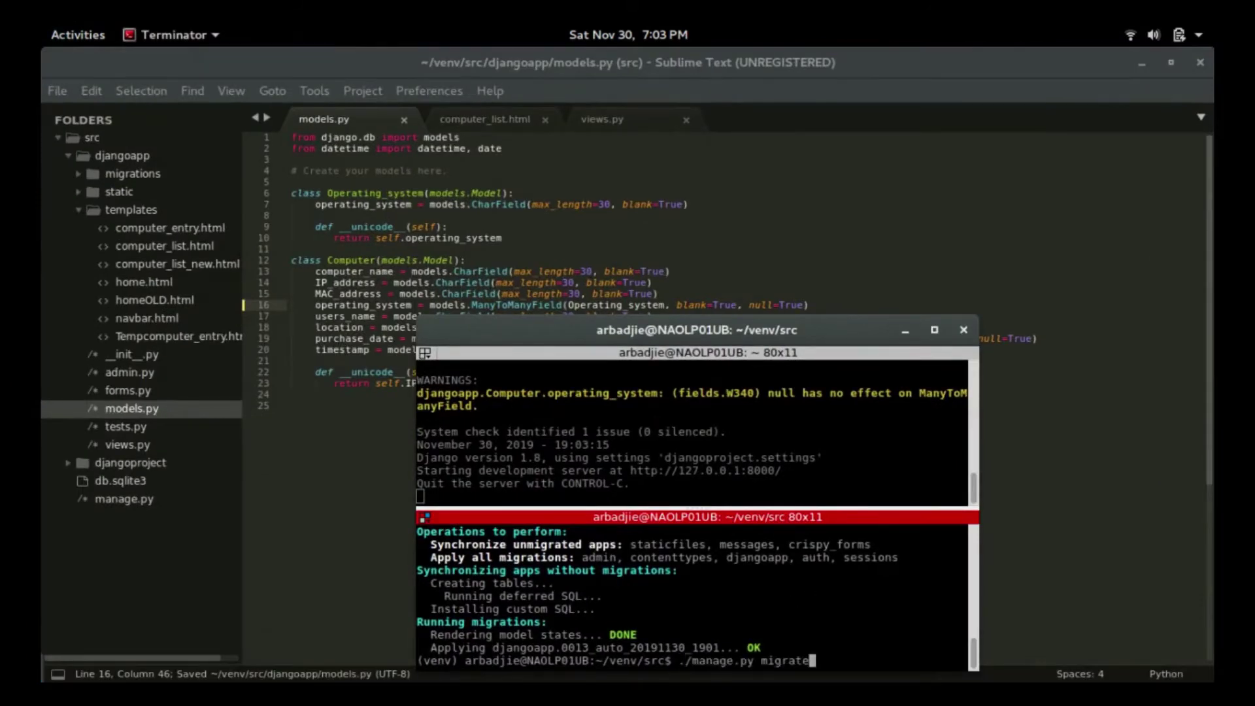
key("Up")
key("Return")
Step: Apply migration 0014 to the database with ./manage.py migrate
key("Up")
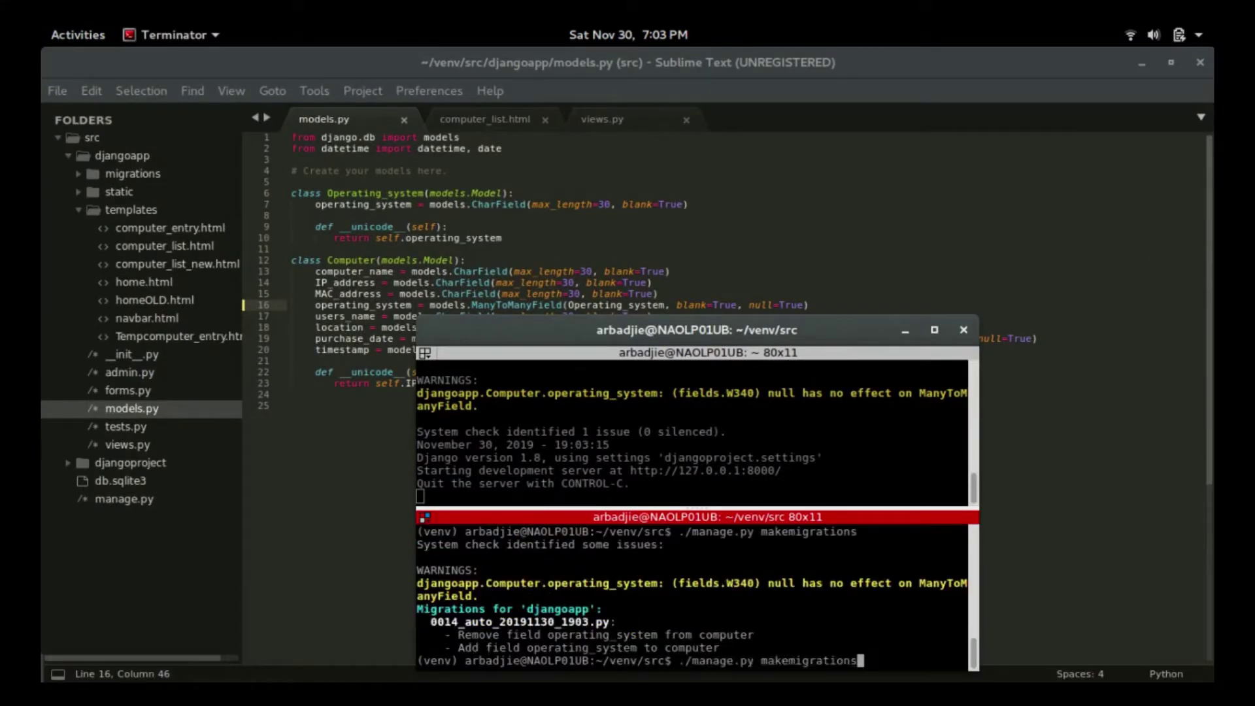
key("Up")
key("Return")
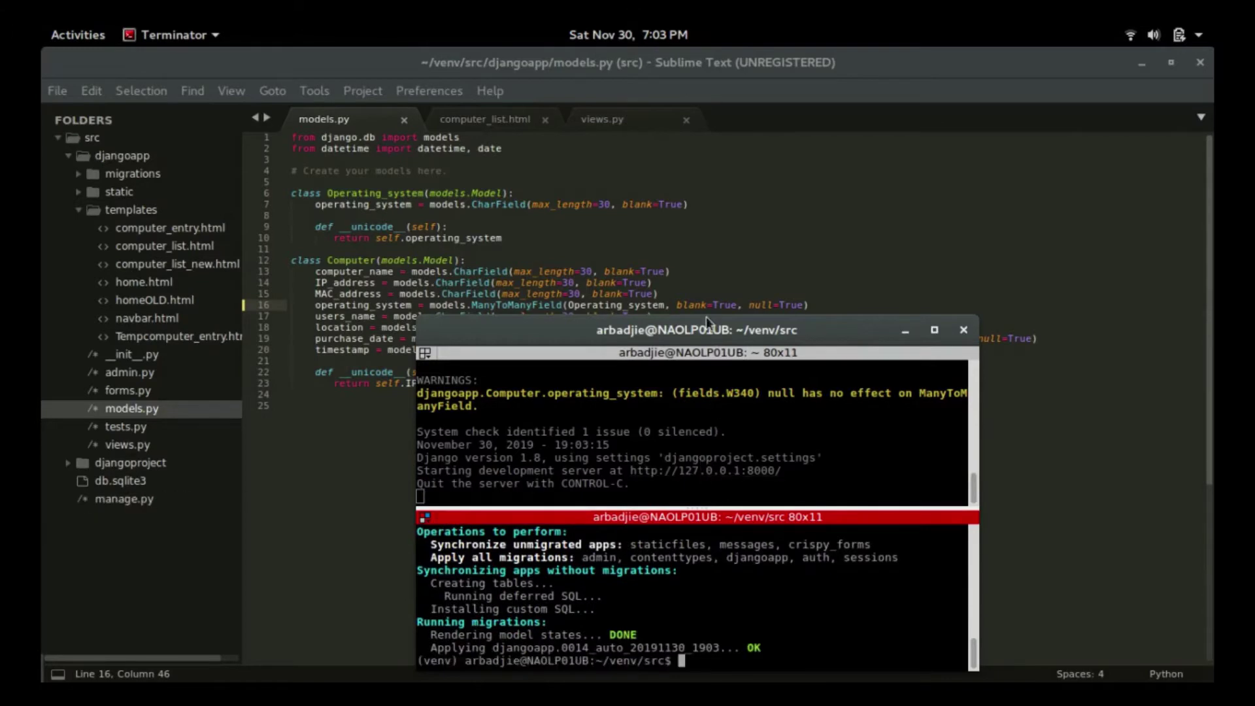
left_click(677, 280)
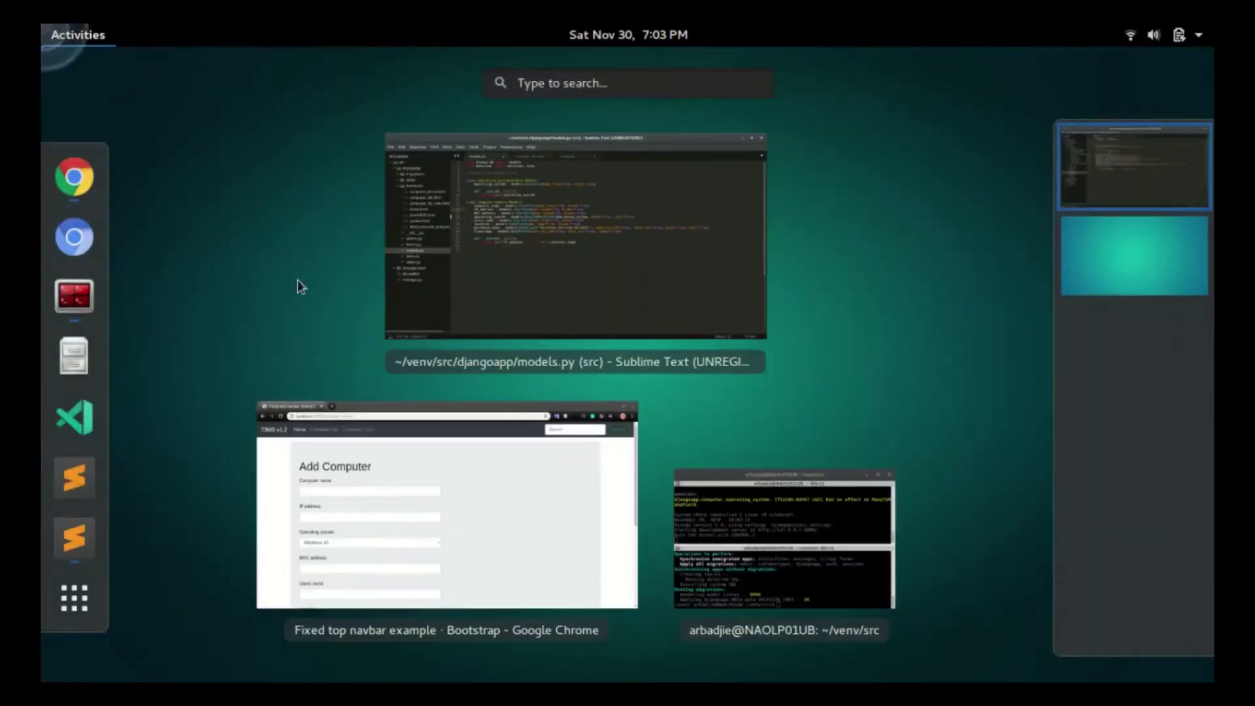
Step: Reload the Add Computer form and select both Windows 10 and Linux
left_click(521, 495)
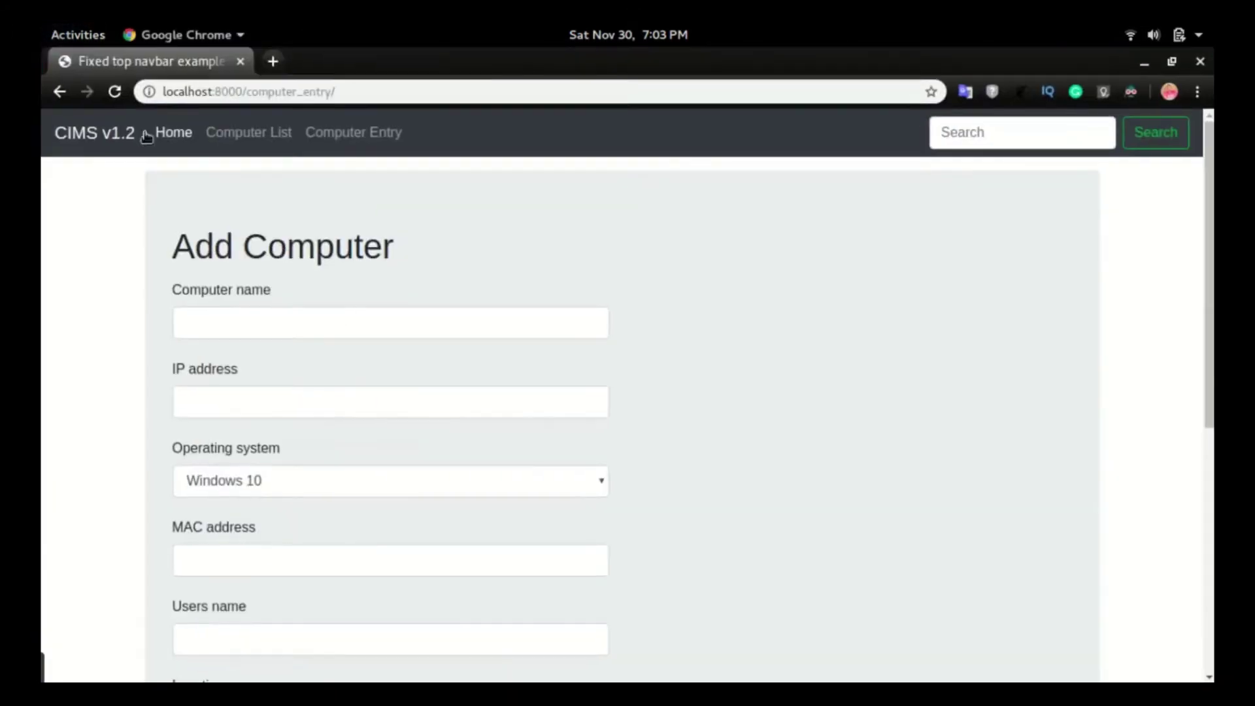
left_click(114, 92)
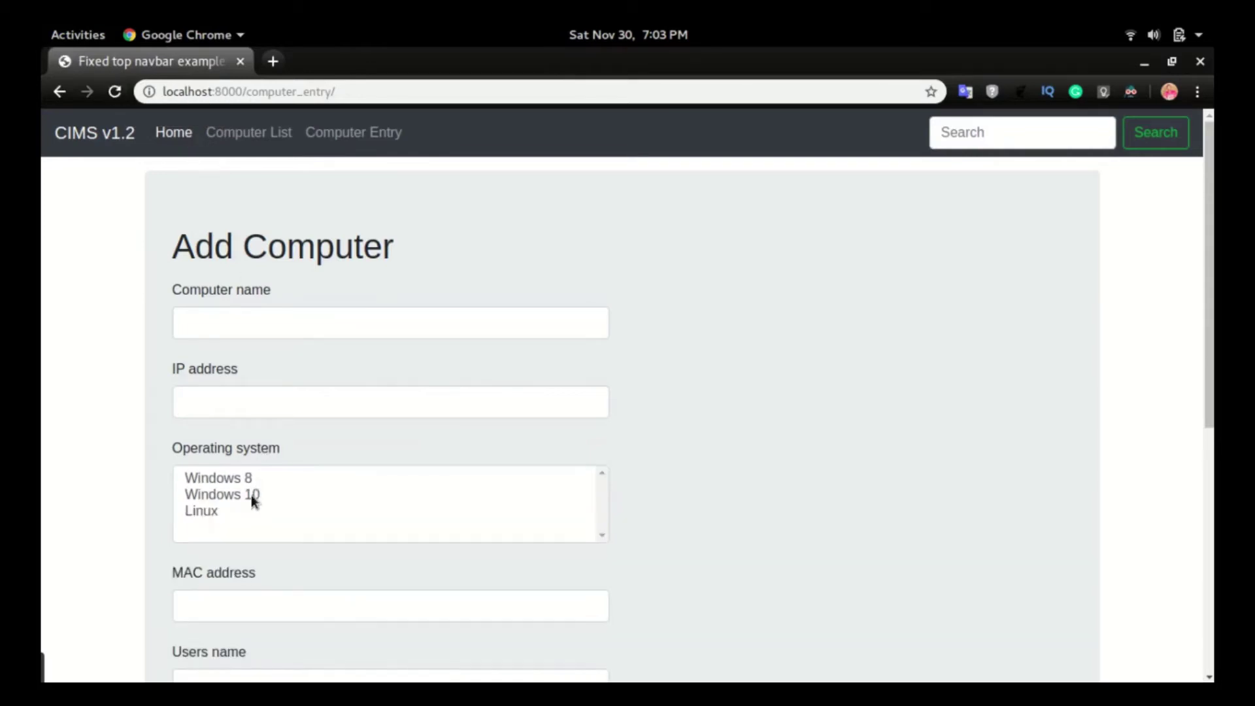
left_click(254, 501)
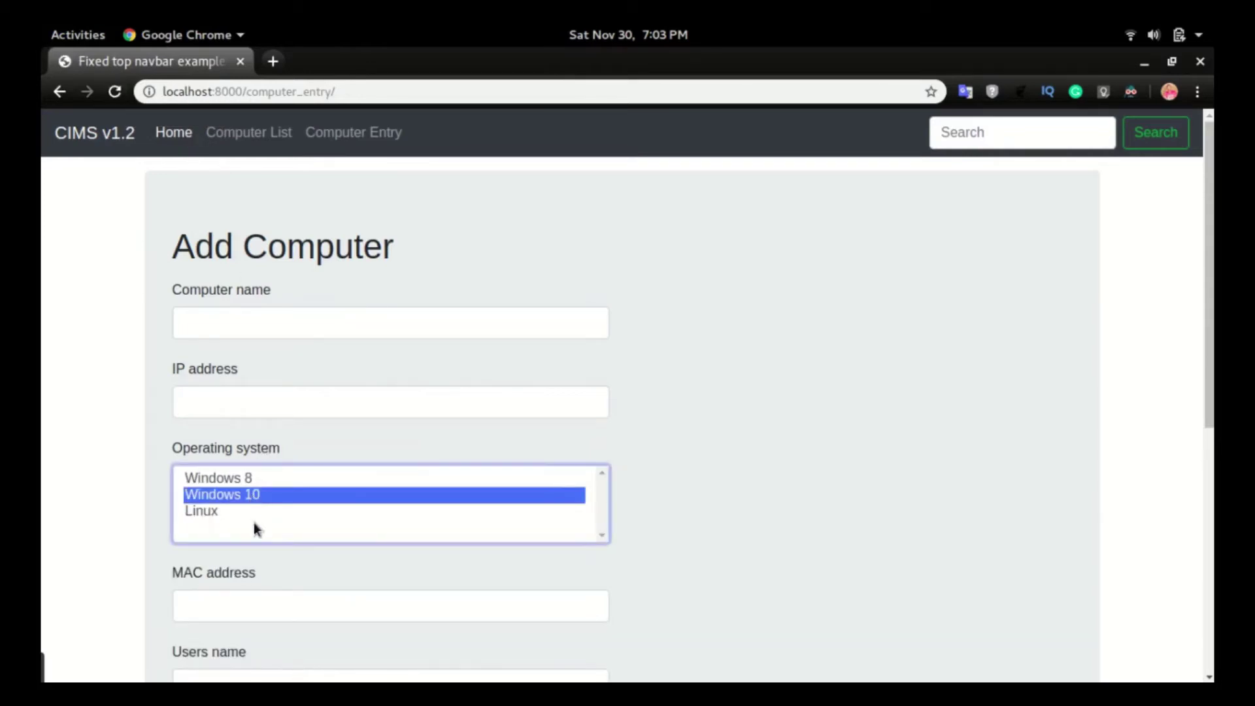
left_click(223, 507, "ctrl")
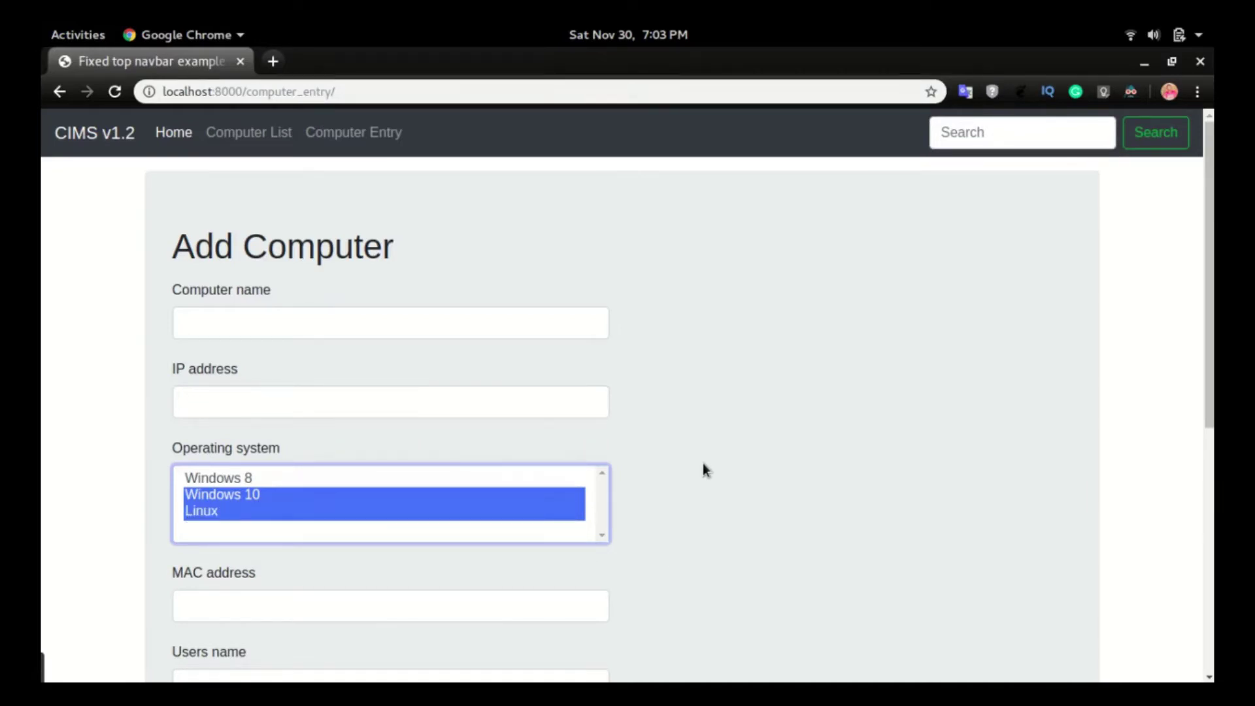
Step: Review the computer_entry view code in views.py
key("super")
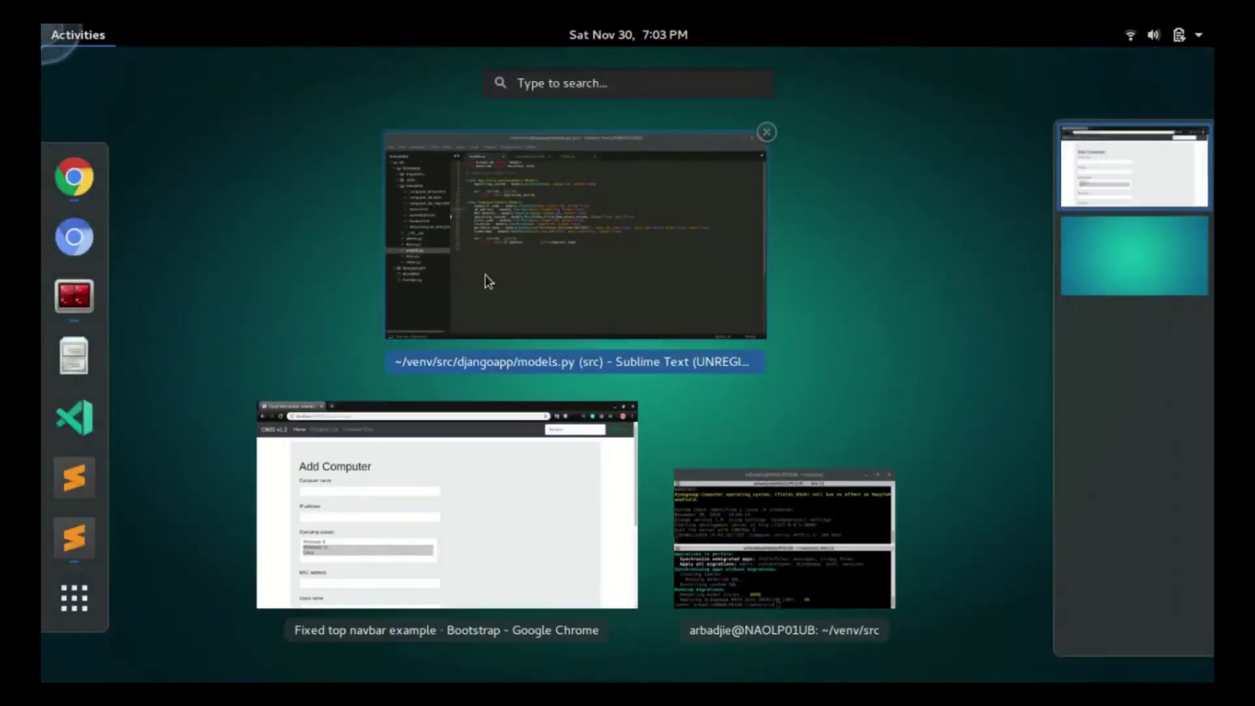
left_click(485, 282)
left_click(607, 119)
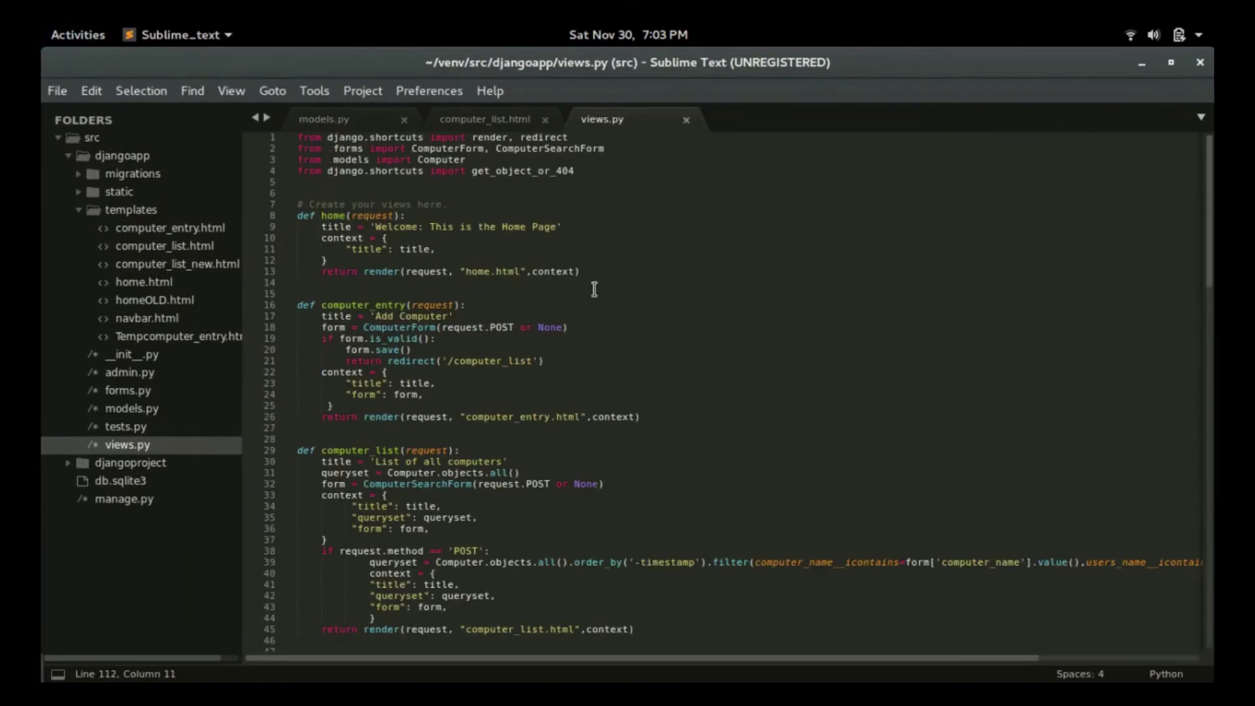
left_click(580, 416)
scroll(535, 369, "down", 1)
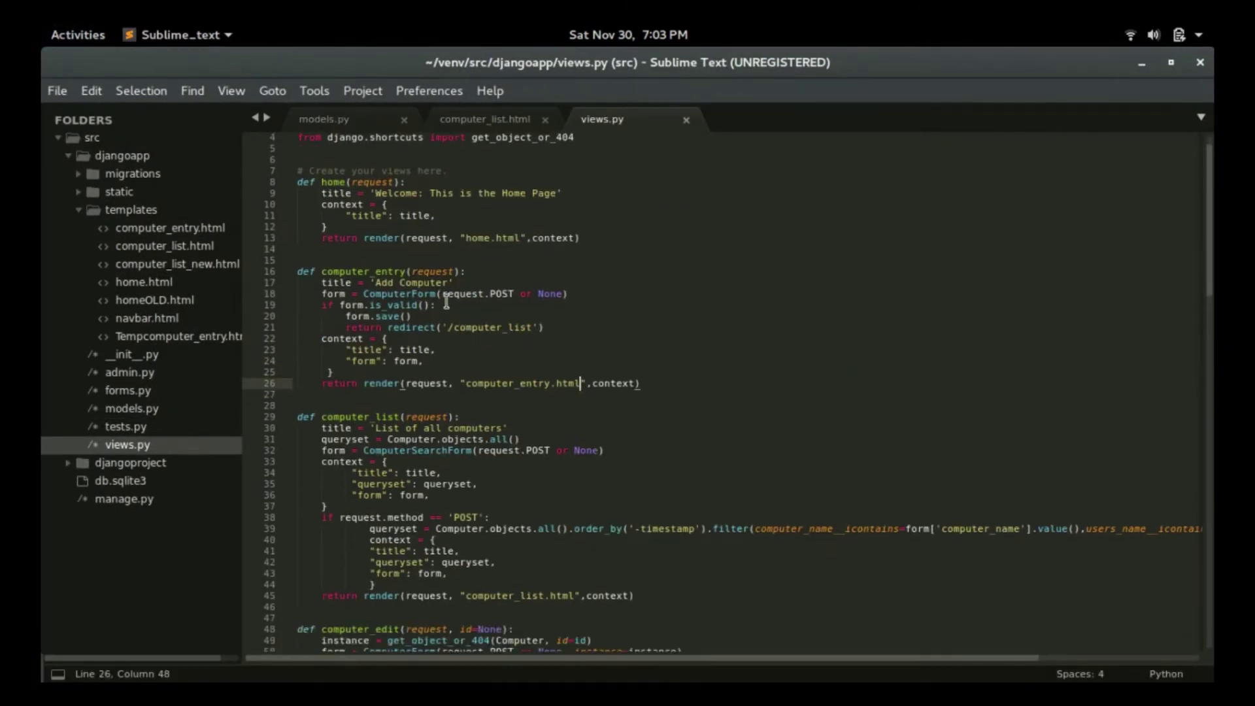
key("super")
left_click(434, 518)
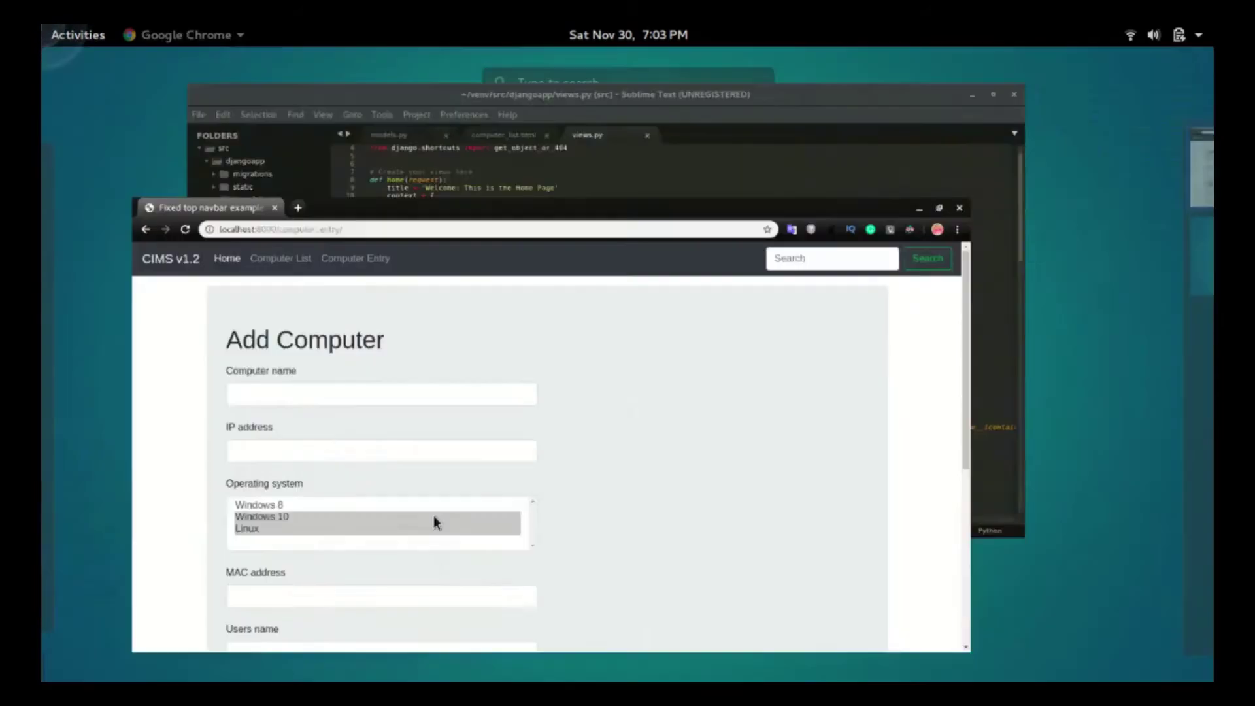
left_click(286, 319)
type("C")
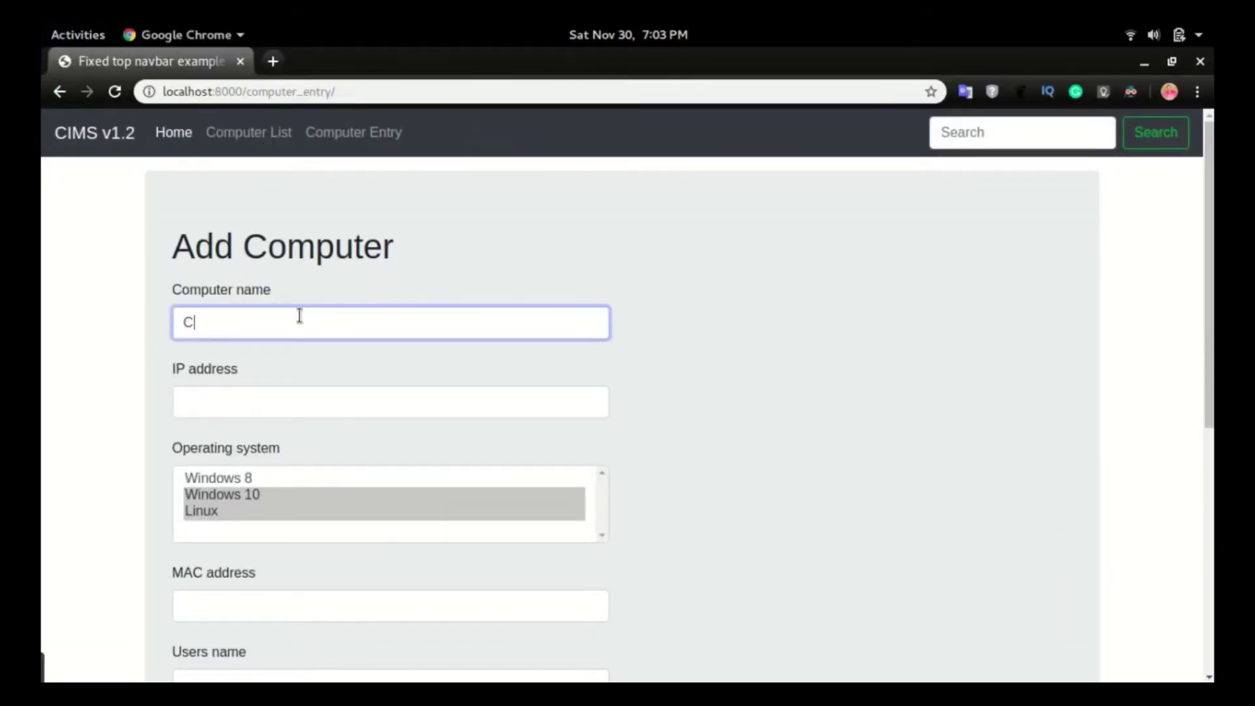
type("haw-pc")
key("Tab")
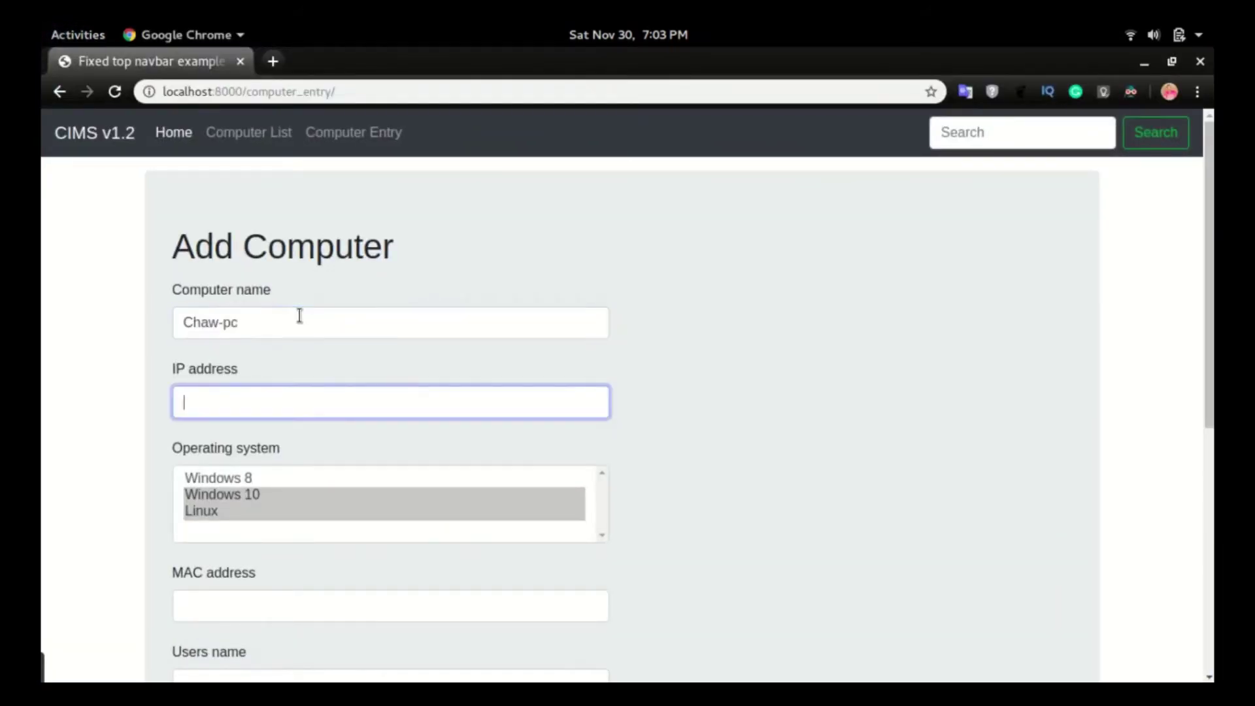
type("192.168.1.100")
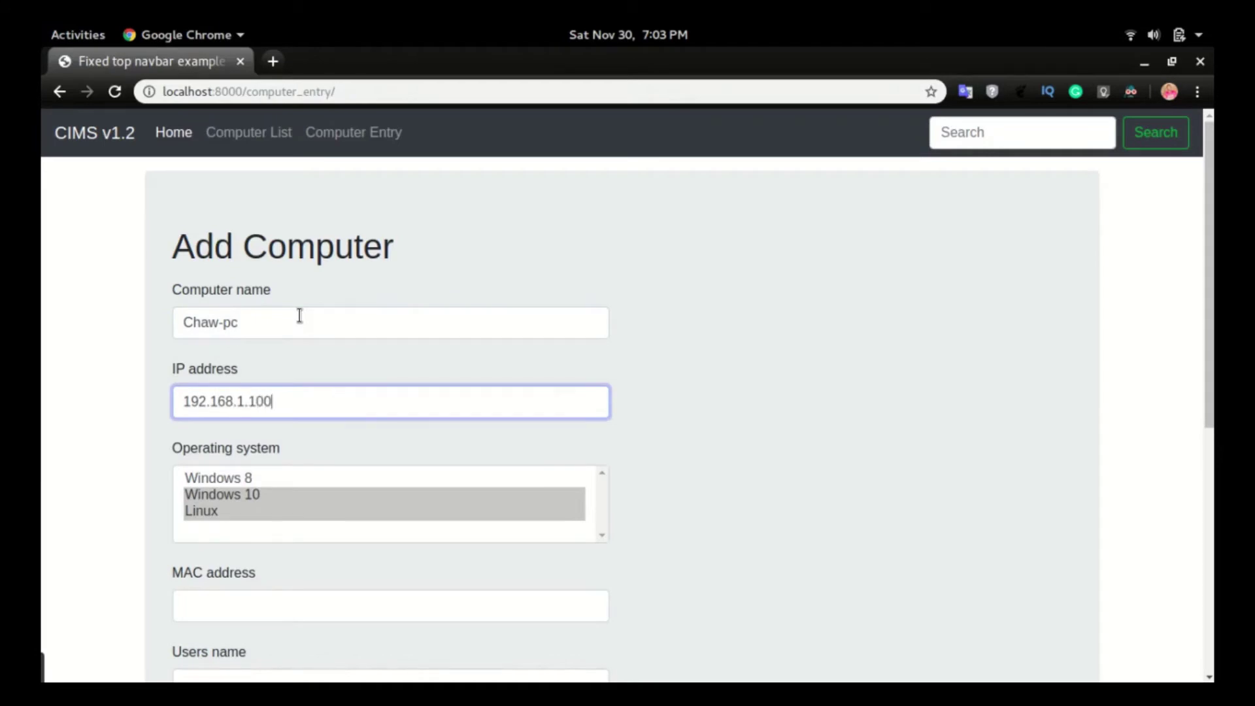
scroll(279, 392, "down", 2)
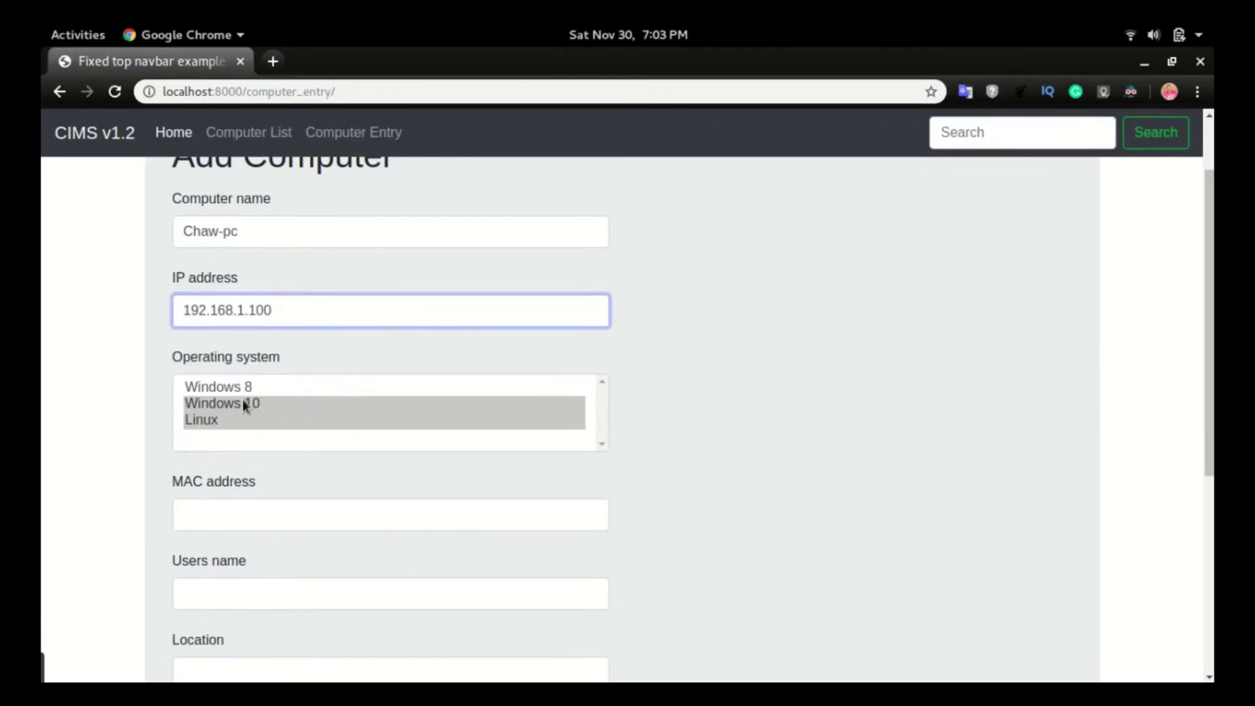
left_click(243, 514)
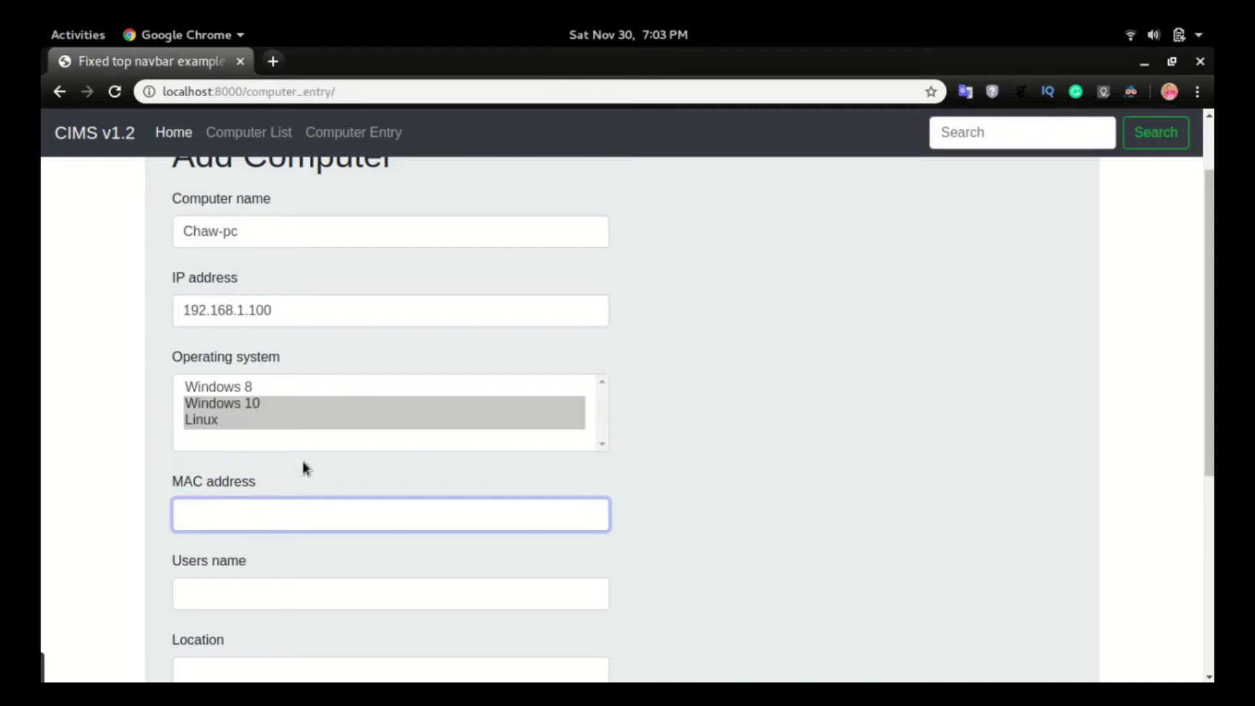
type("aa")
scroll(303, 507, "down", 3)
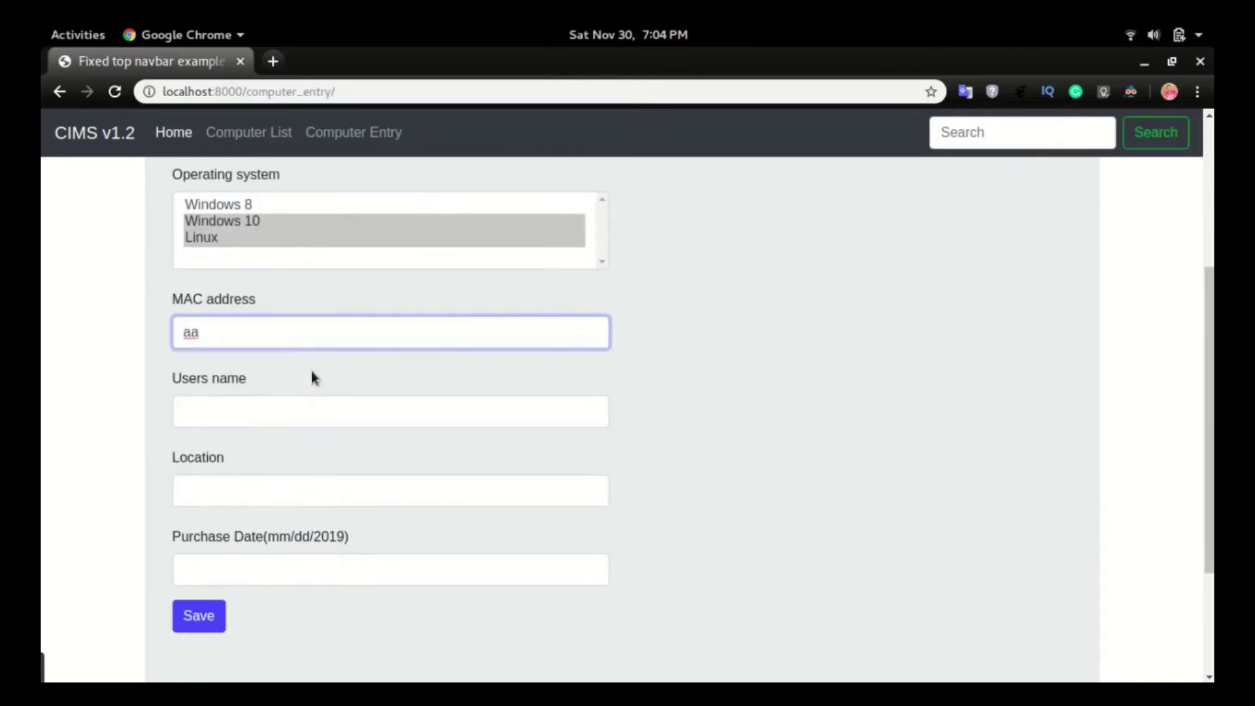
left_click(321, 409)
type("achaw")
key("Tab")
scroll(342, 382, "down", 2)
type("IT")
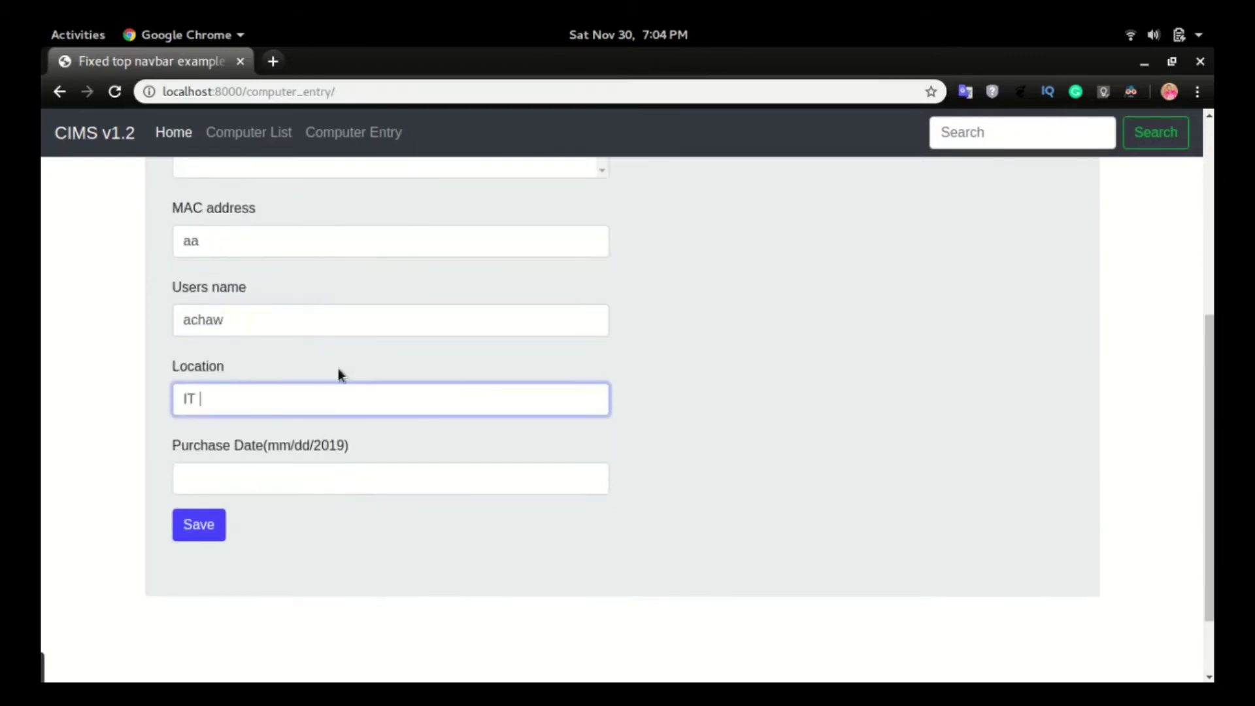
type(" Unit")
left_click(348, 480)
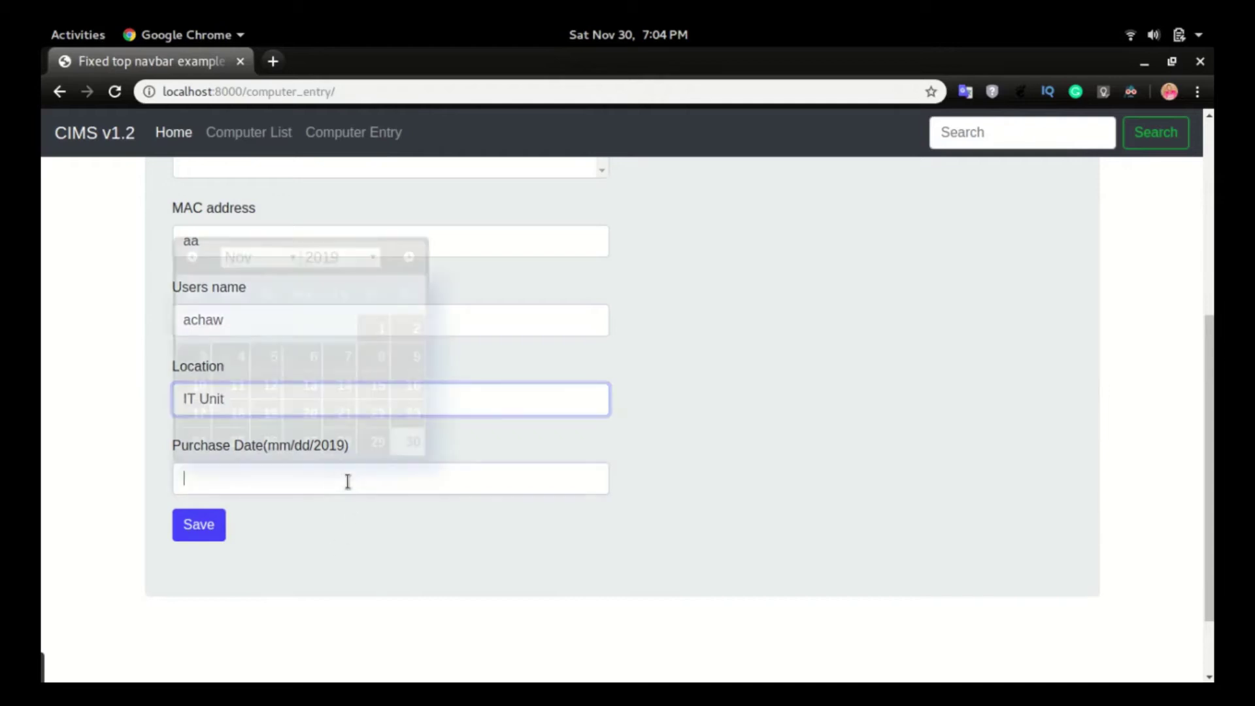
left_click(412, 442)
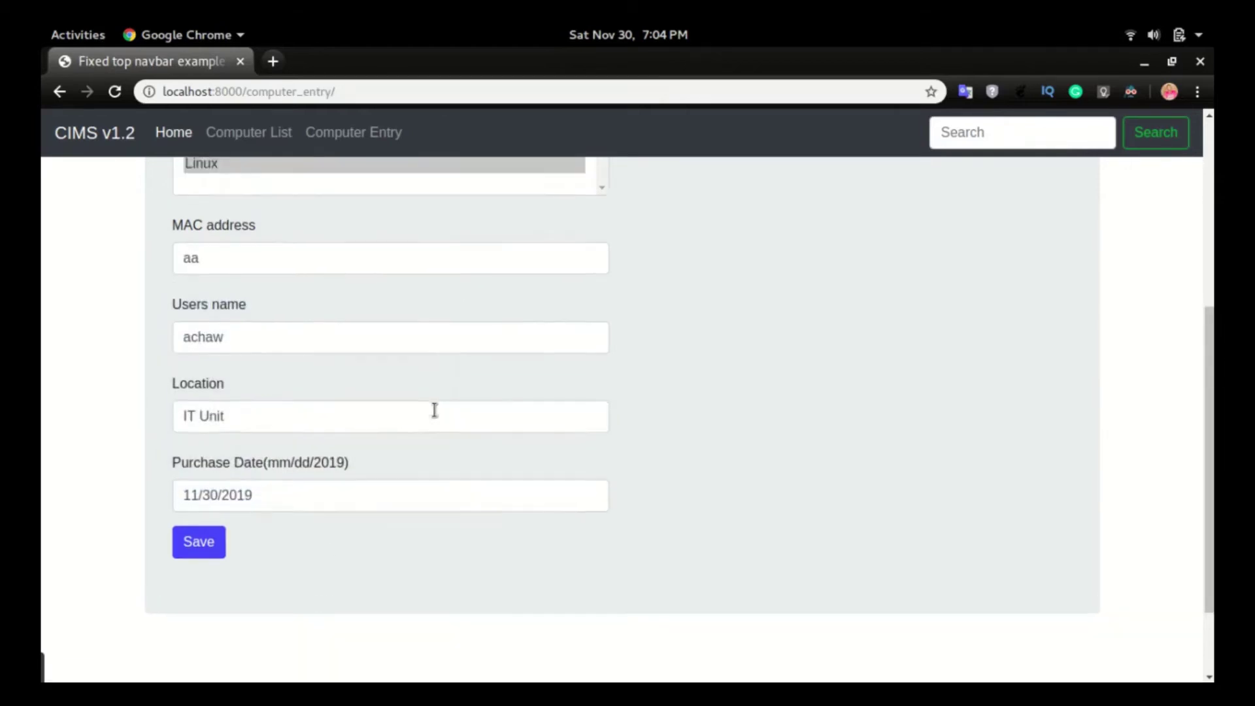
key("Return")
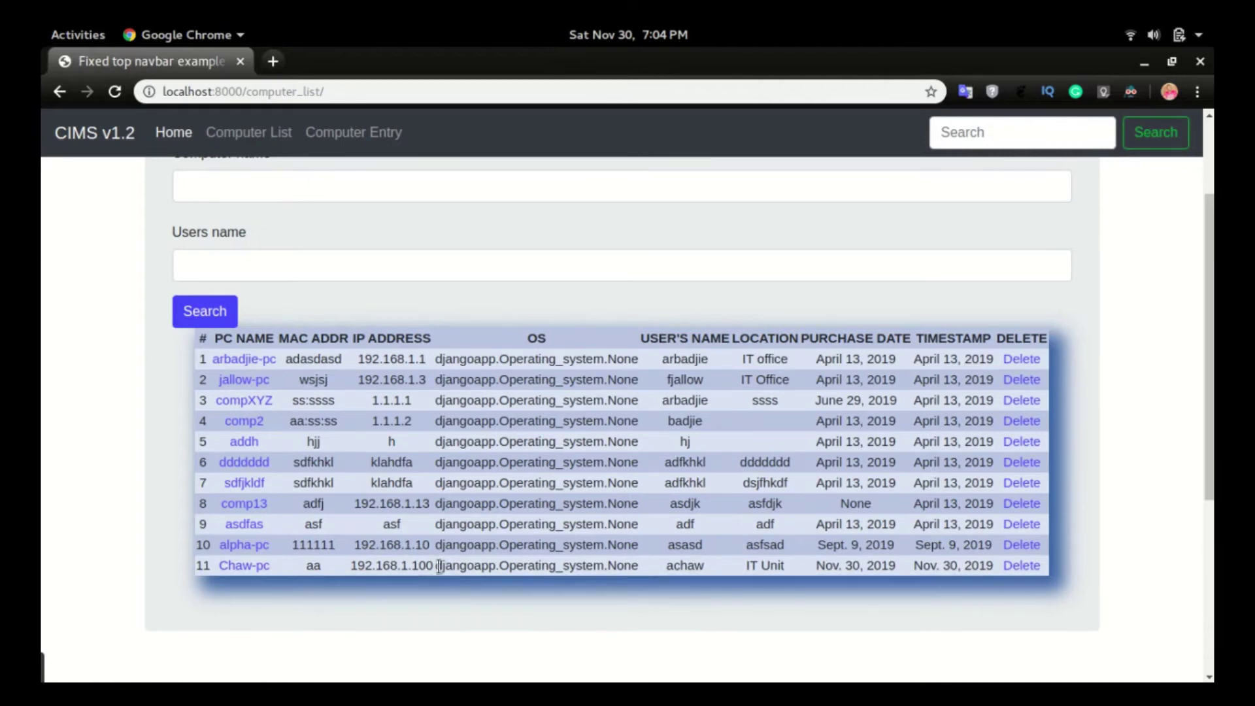
Step: Check Chaw-pc's OS value, djangoapp.Operating_system.None, then bring up the window overview
left_click_drag(440, 567, 635, 581)
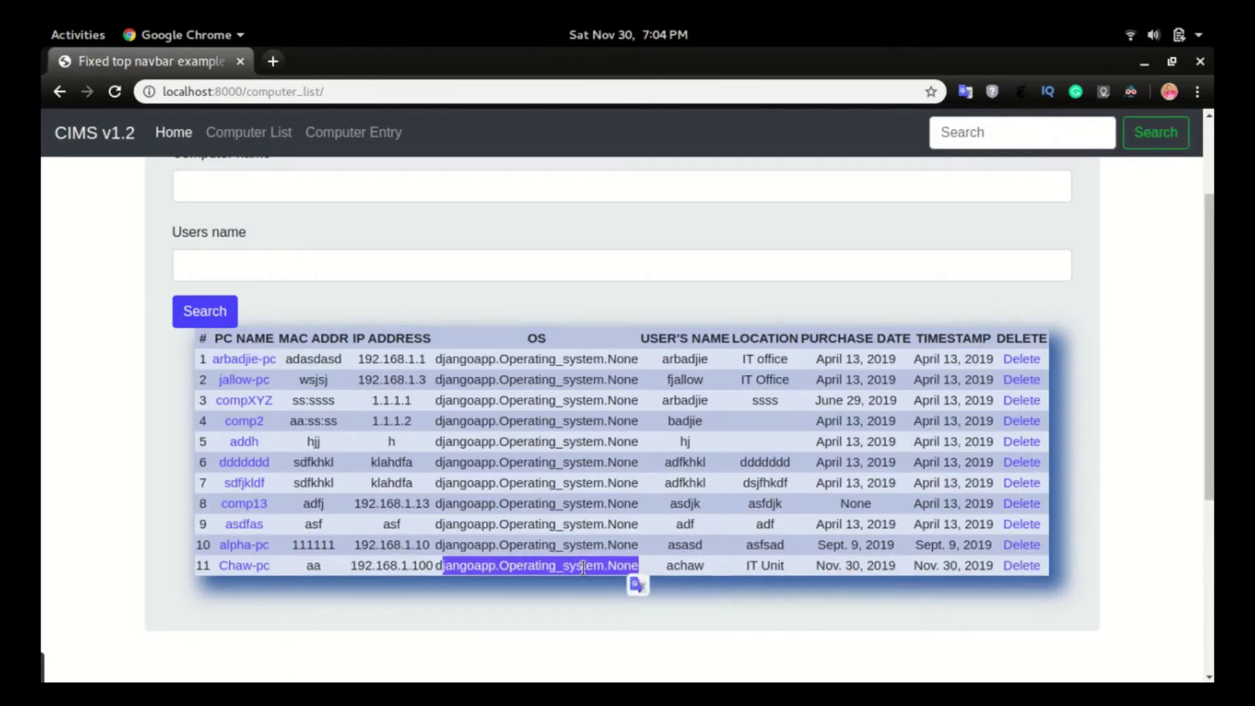
left_click(611, 566)
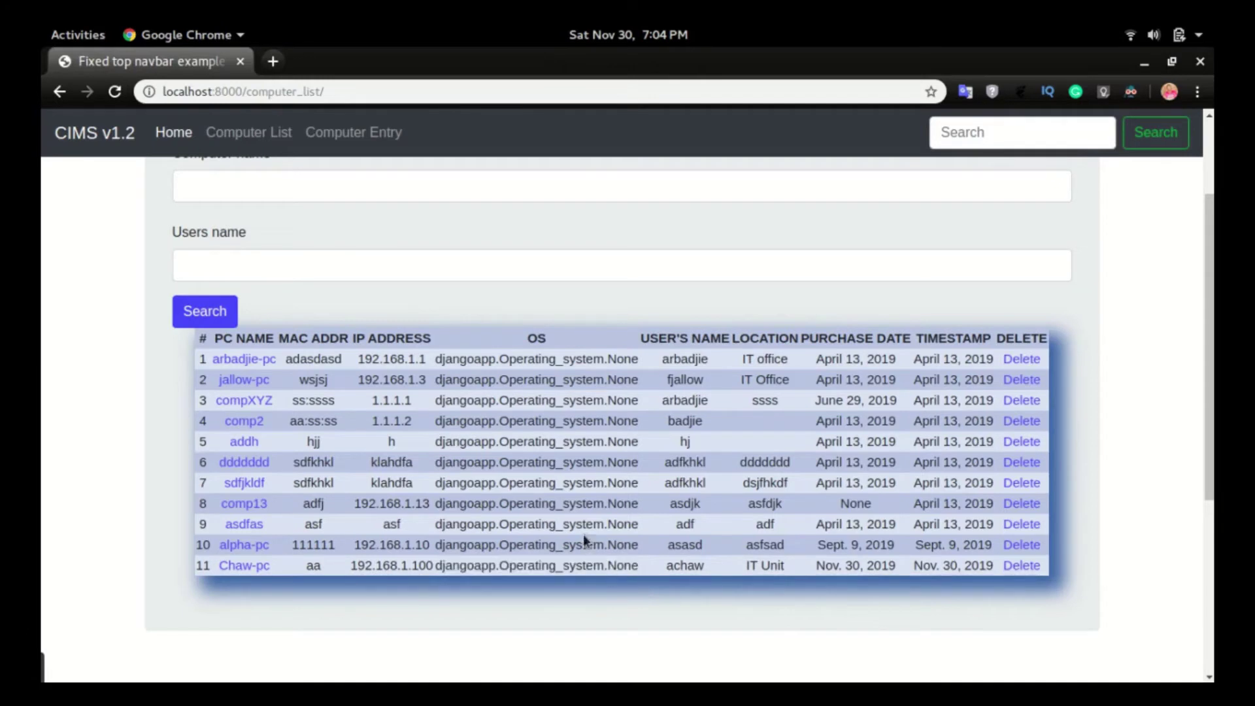
key("super")
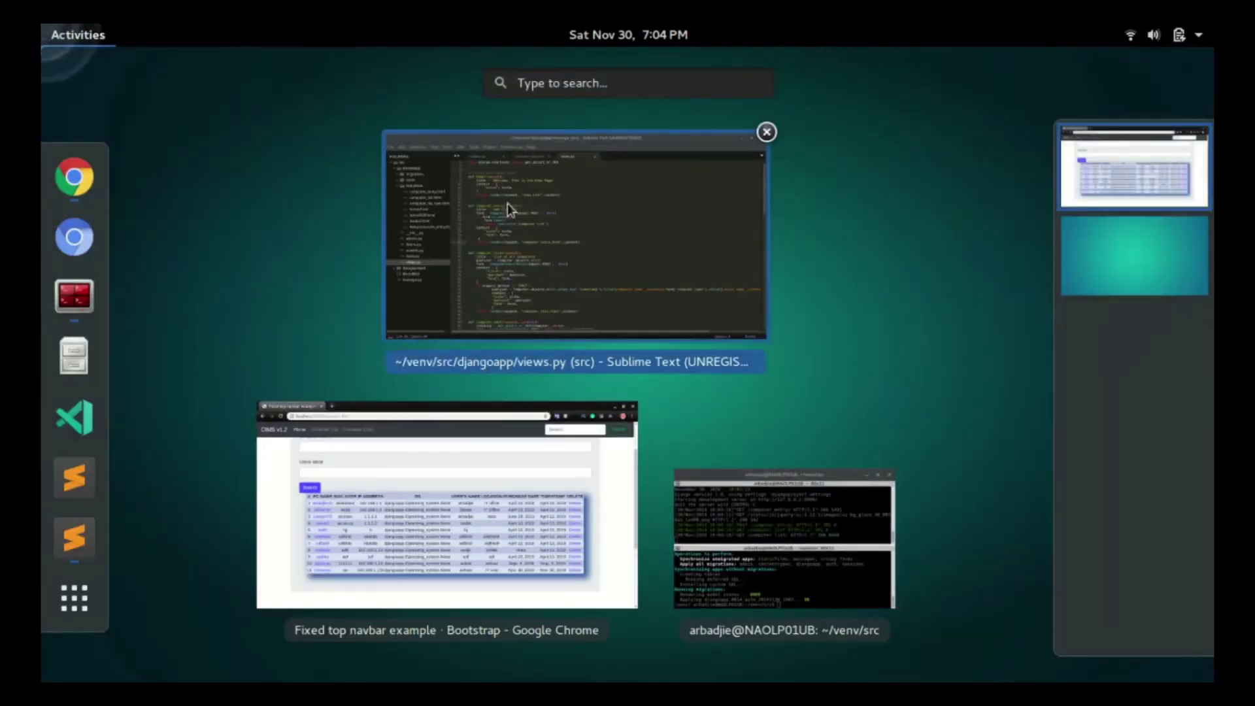
Step: Add a form.save_m2m() call after form.save() in the computer_entry view
left_click(508, 203)
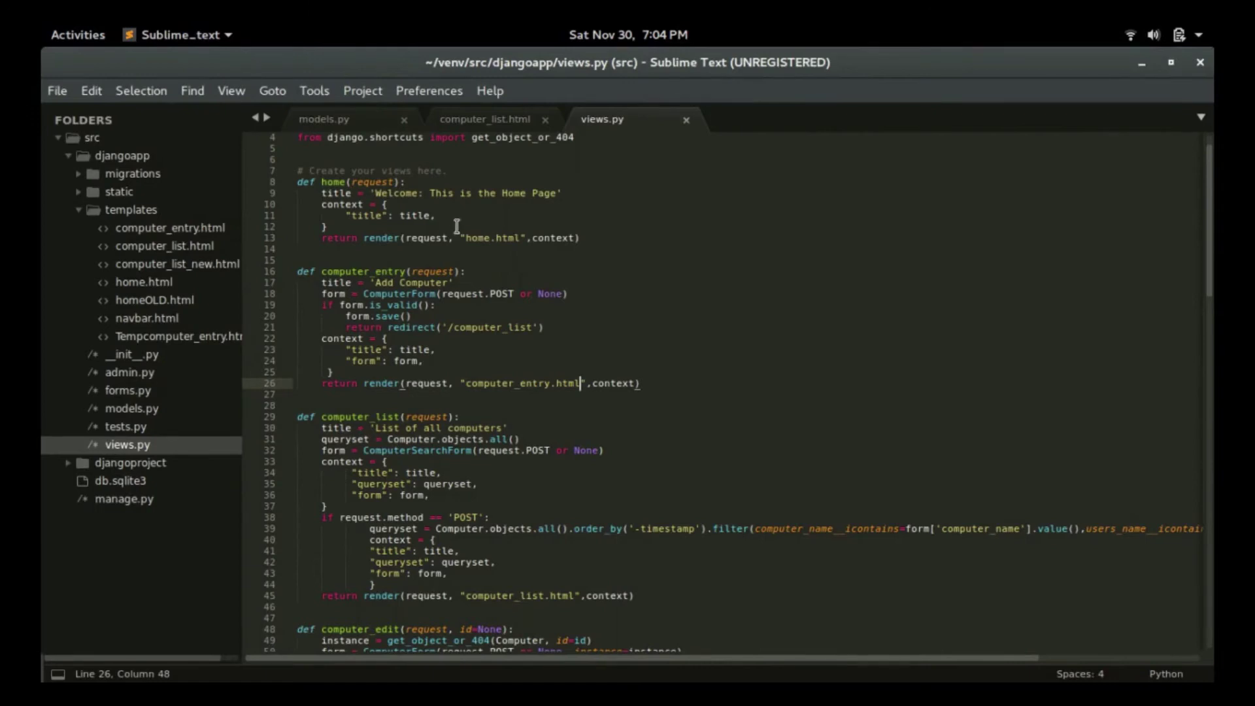
scroll(406, 279, "up", 1)
double_click(358, 305)
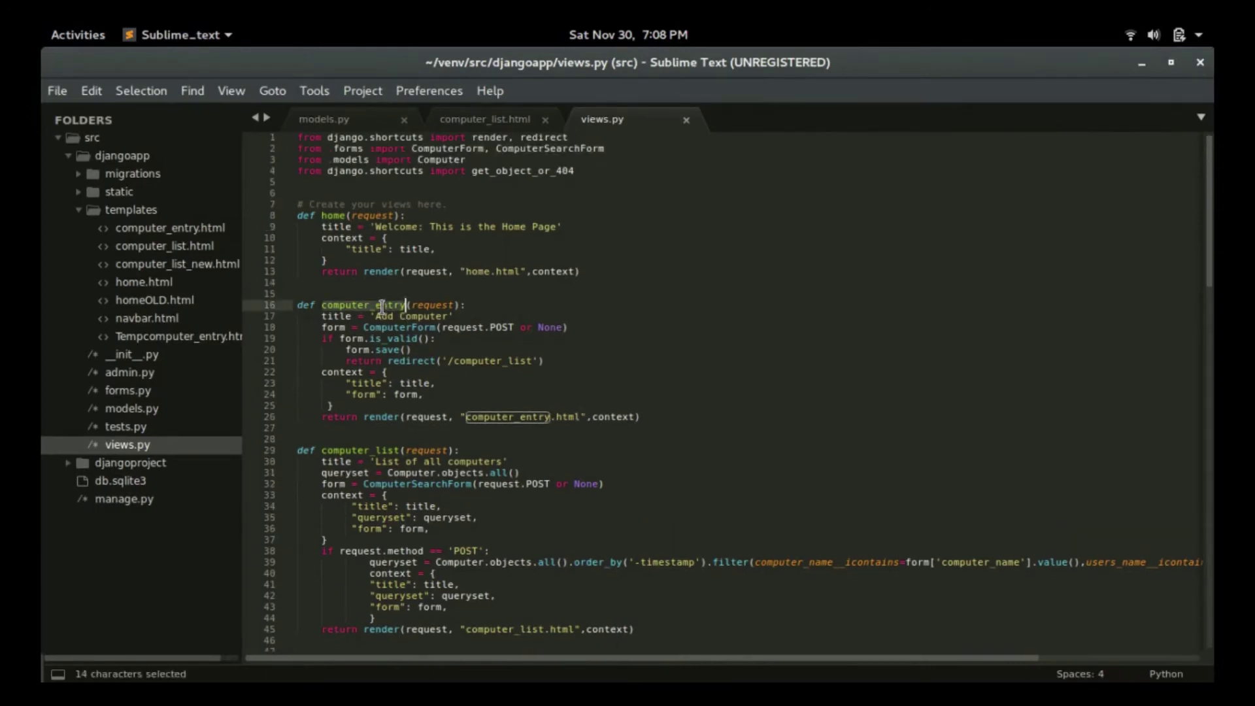
scroll(372, 392, "down", 7)
double_click(373, 429)
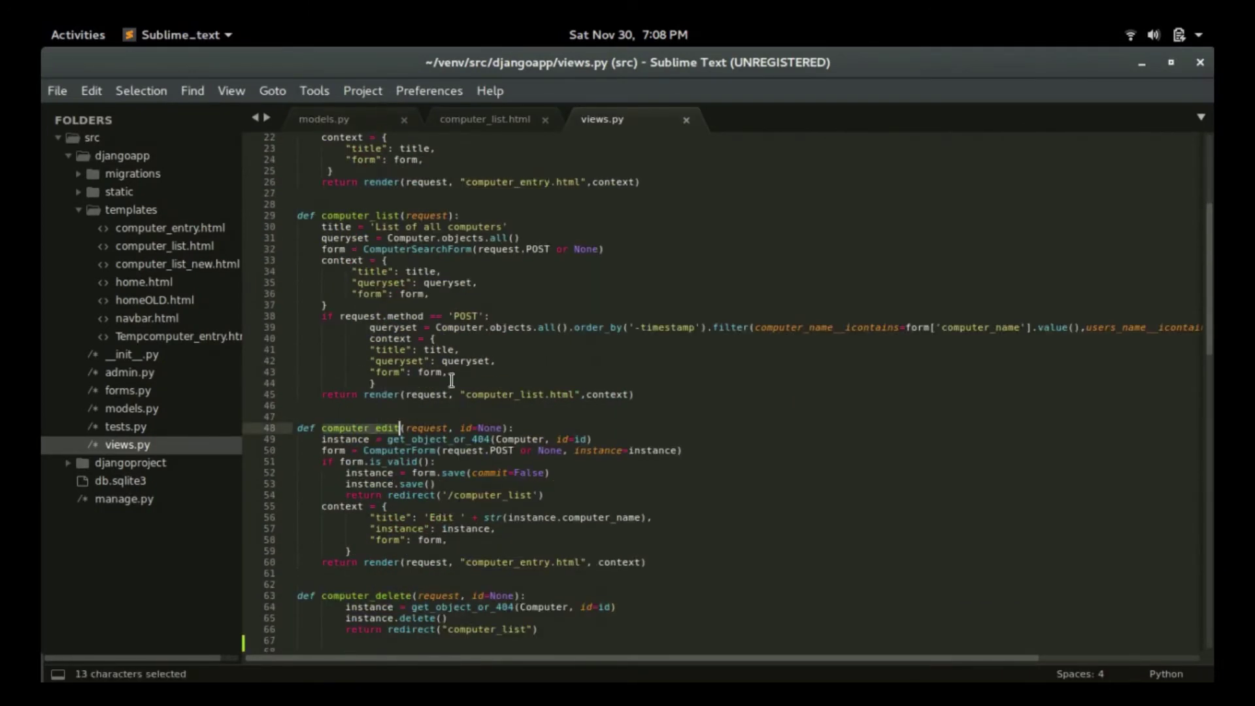
scroll(451, 378, "up", 6)
left_click(448, 316)
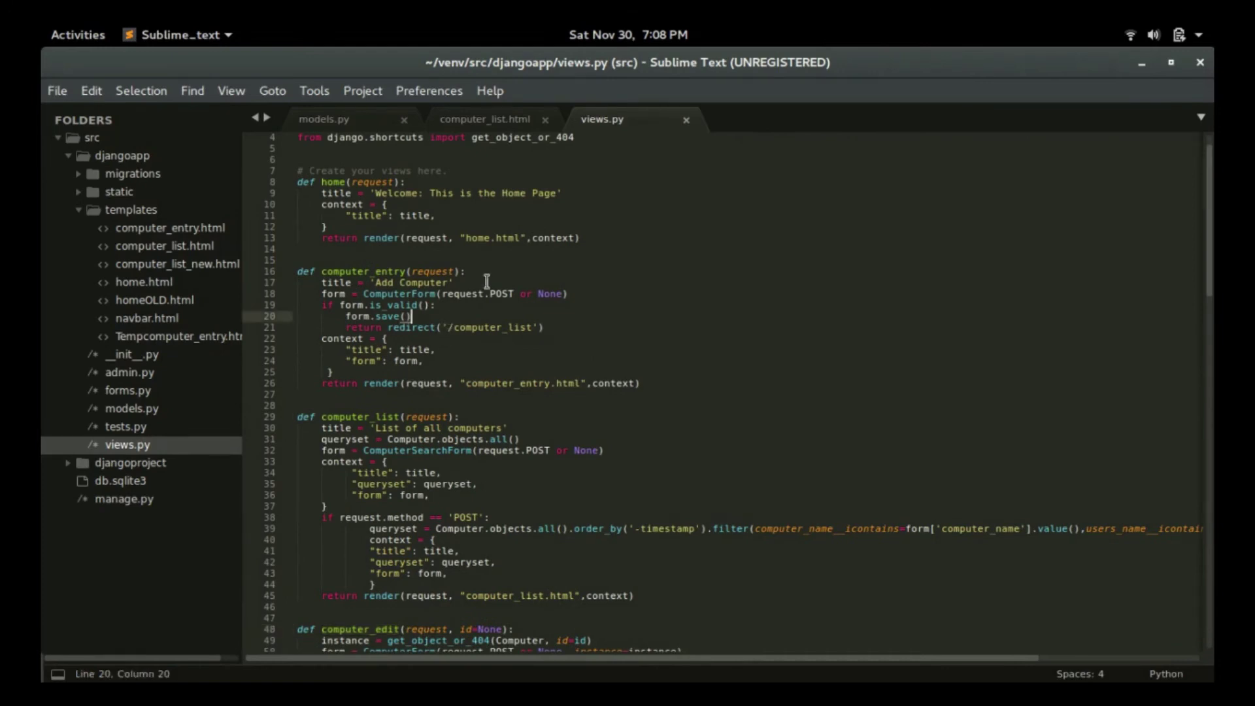
key("Return")
type("form")
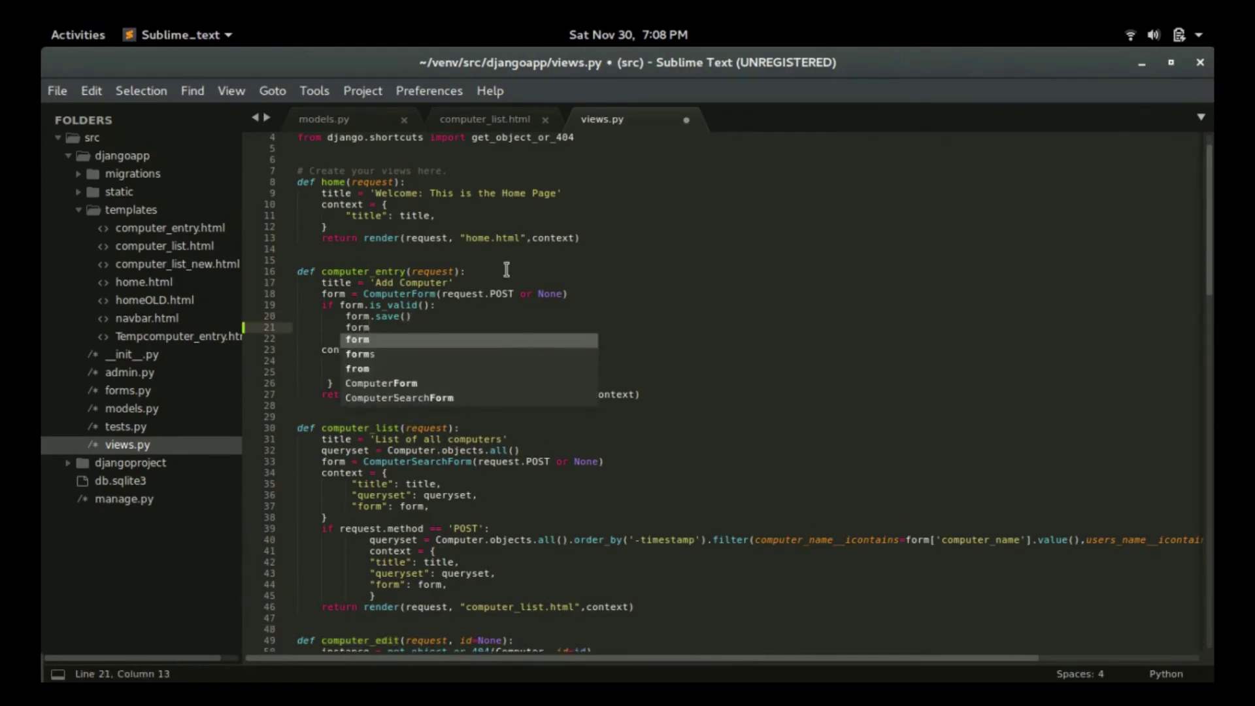
type(".save")
key("Return")
type("(")
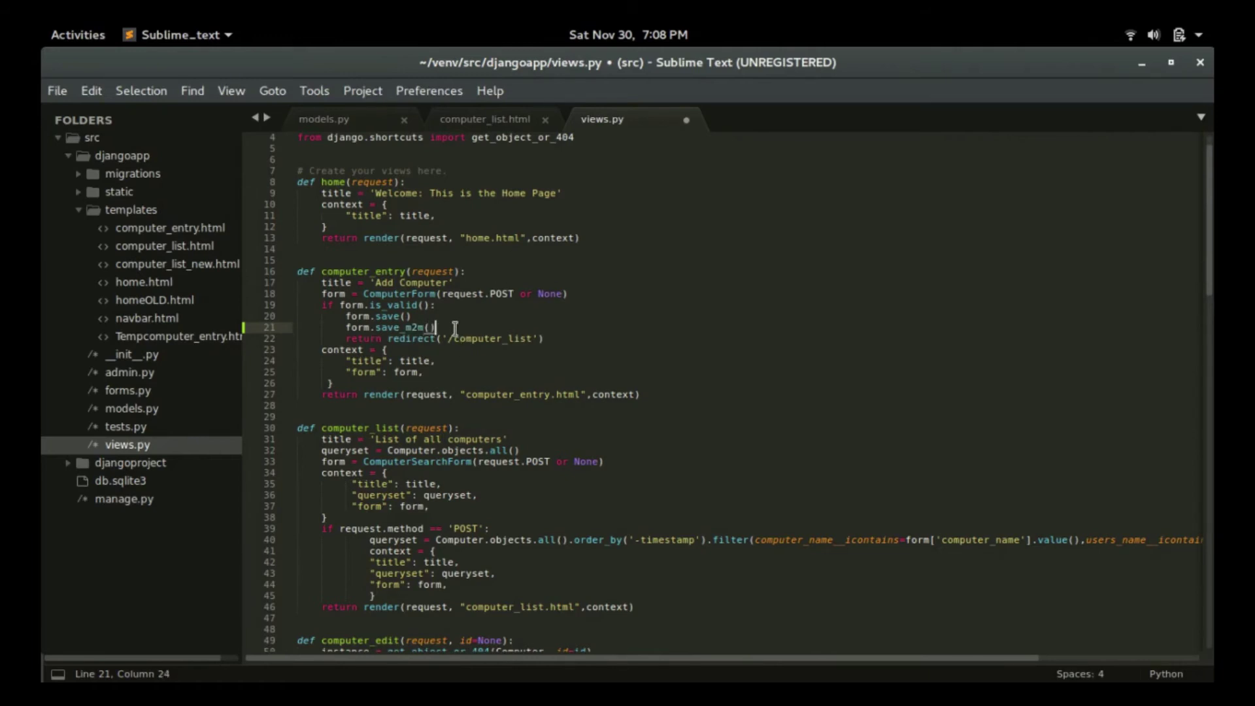
Step: Copy form.save_m2m() below instance.save() in computer_edit and save views.py
left_click_drag(436, 328, 345, 330)
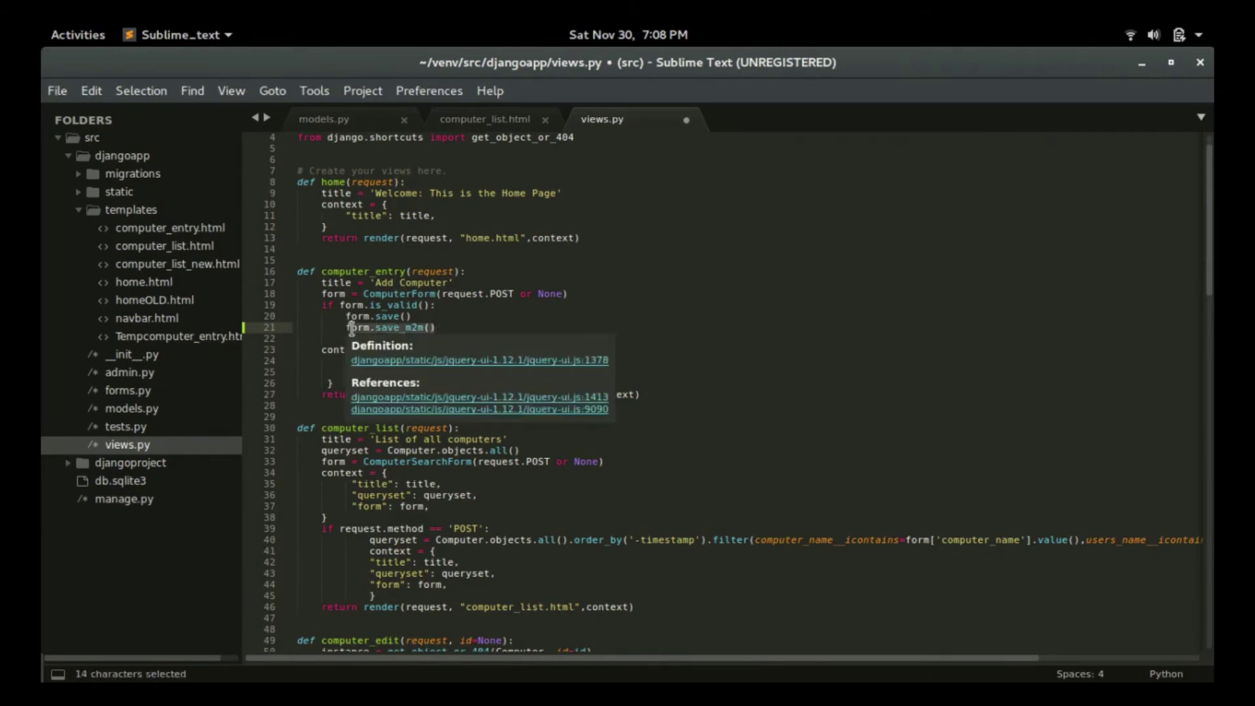
key("ctrl+c")
scroll(416, 317, "down", 5)
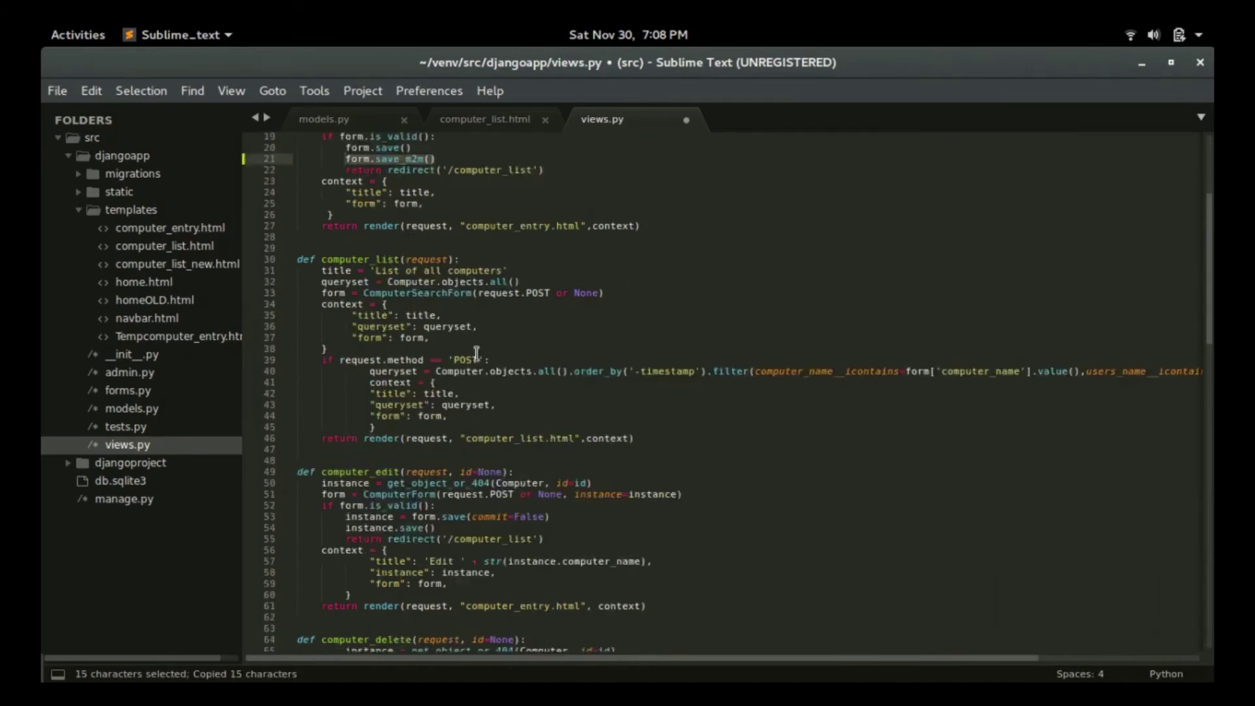
scroll(392, 324, "up", 5)
key("ctrl+c")
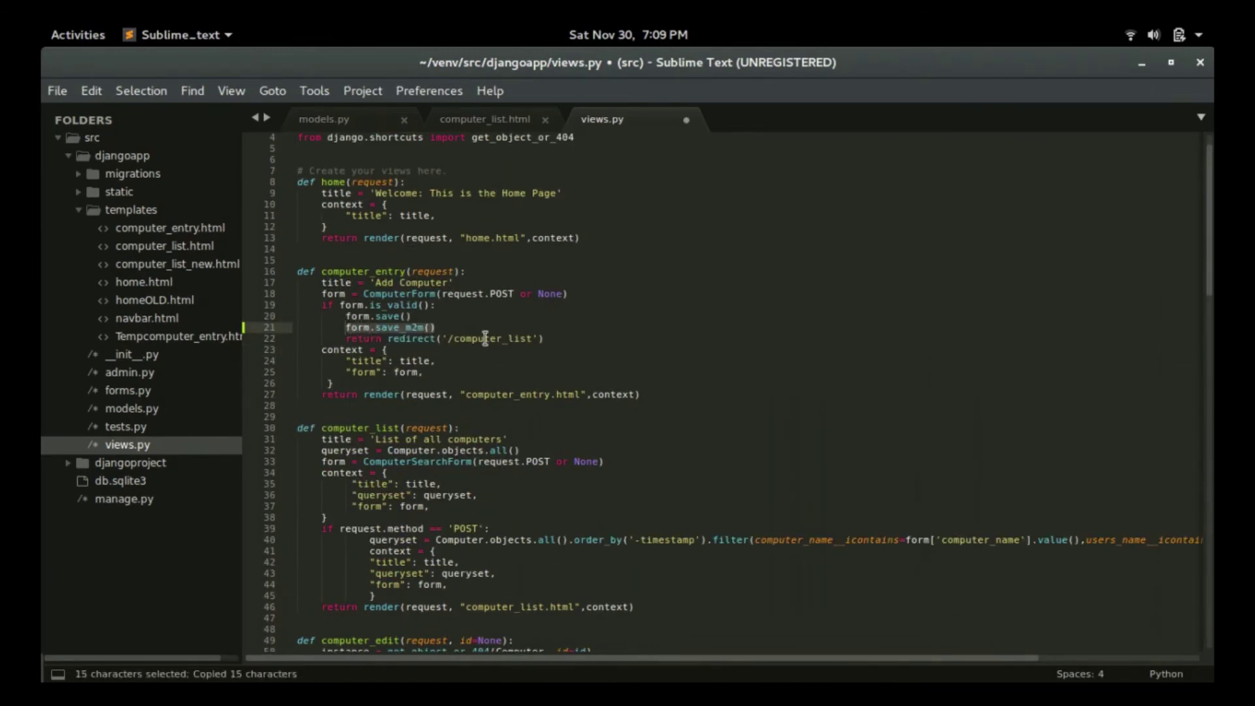
scroll(491, 344, "down", 4)
scroll(462, 432, "down", 4)
left_click(461, 430)
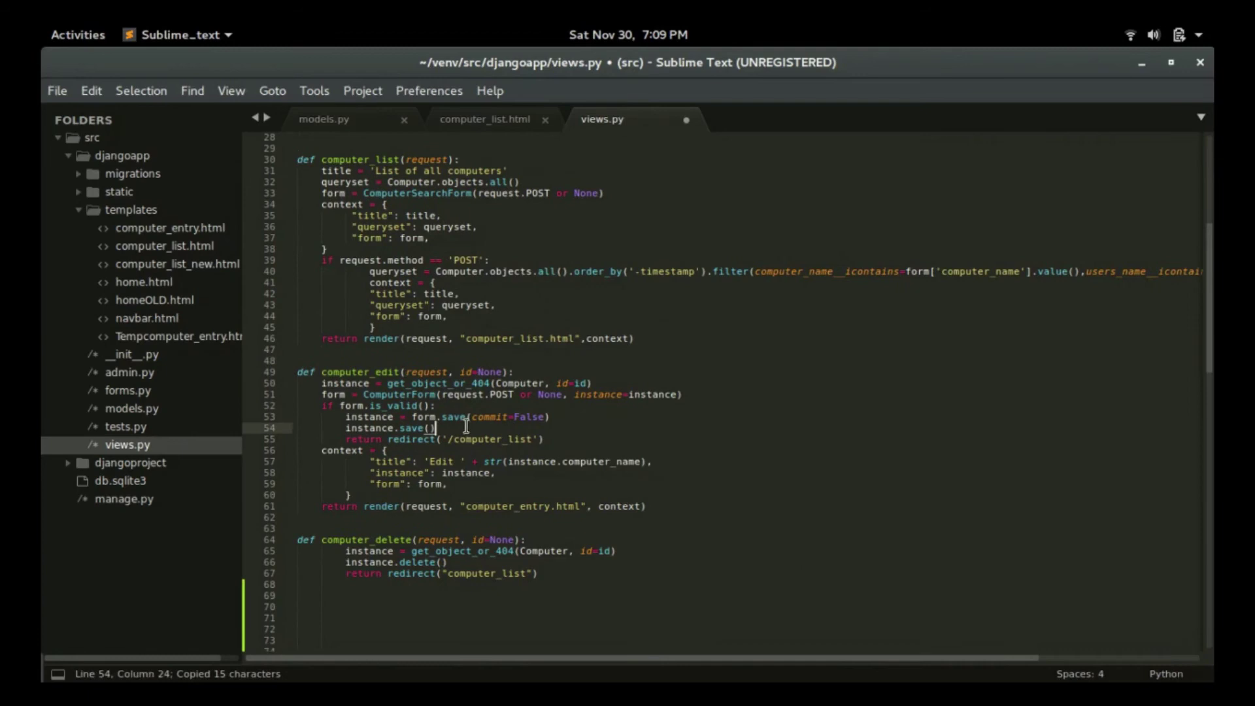
key("Return")
key("ctrl+v")
left_click(491, 374)
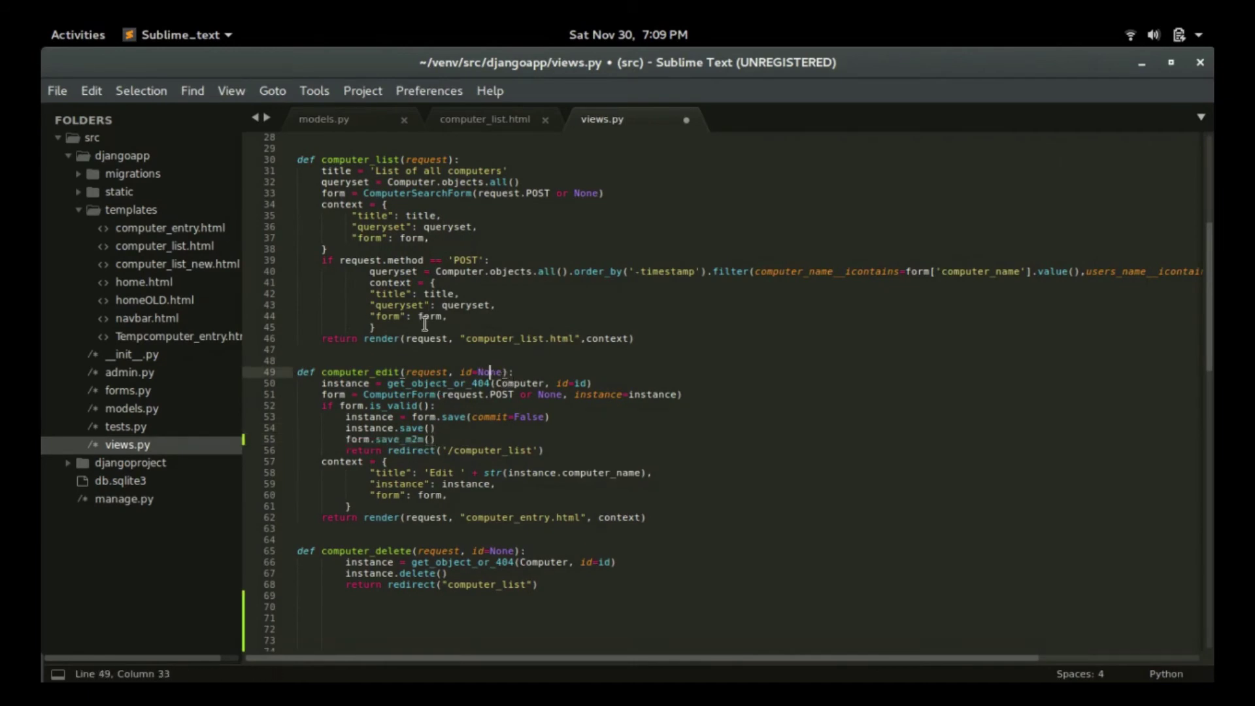
key("ctrl+s")
Step: Save alpha-pc with Windows 8 and Windows 10 selected, then return to the computer list
key("alt+Tab")
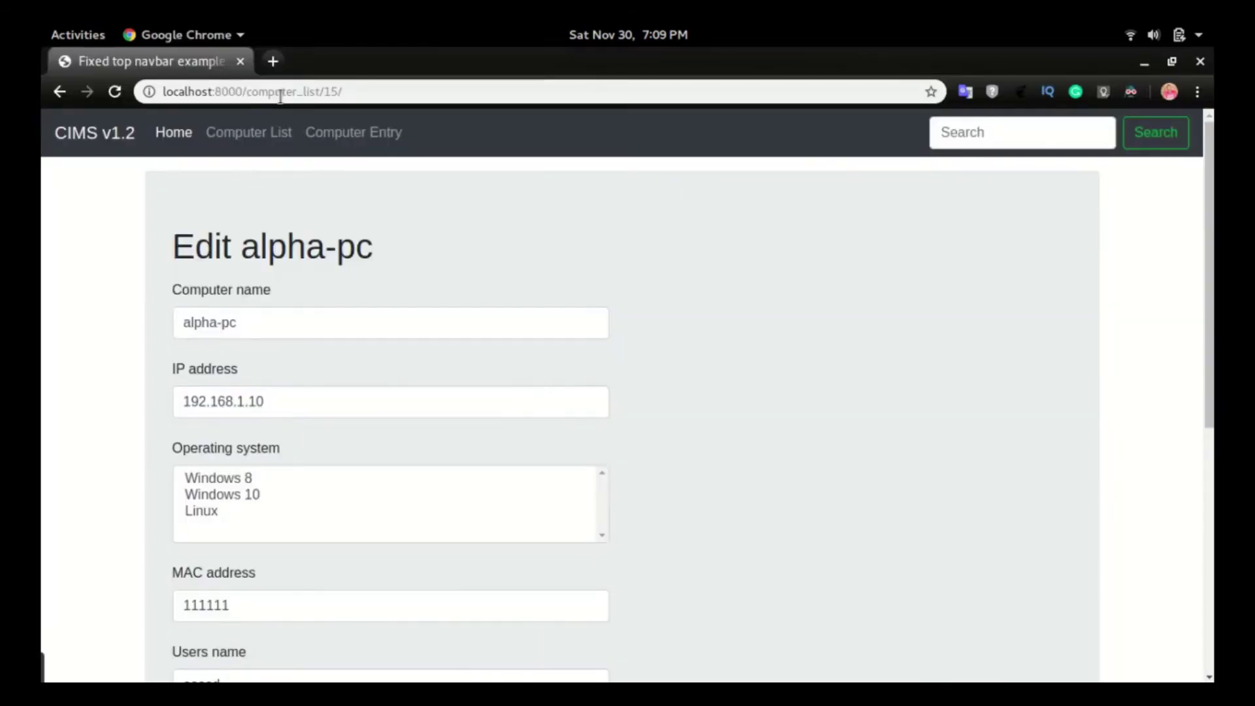
left_click(265, 131)
scroll(329, 290, "down", 4)
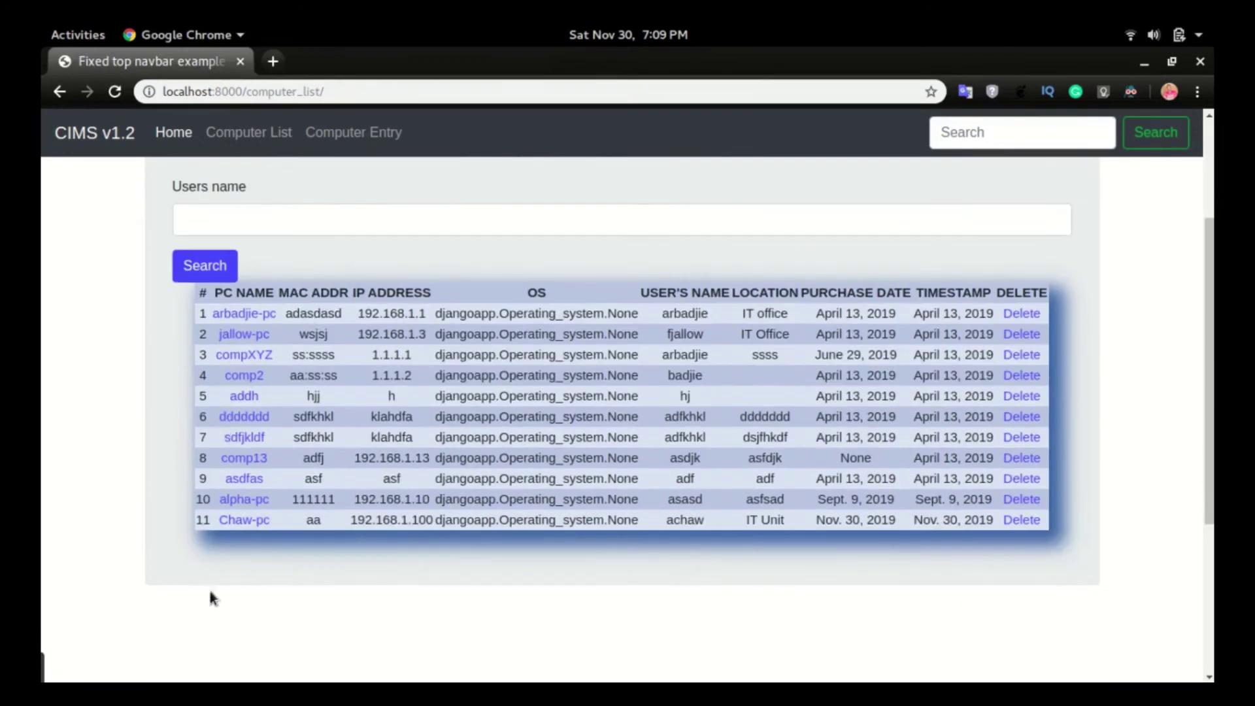
left_click(245, 499)
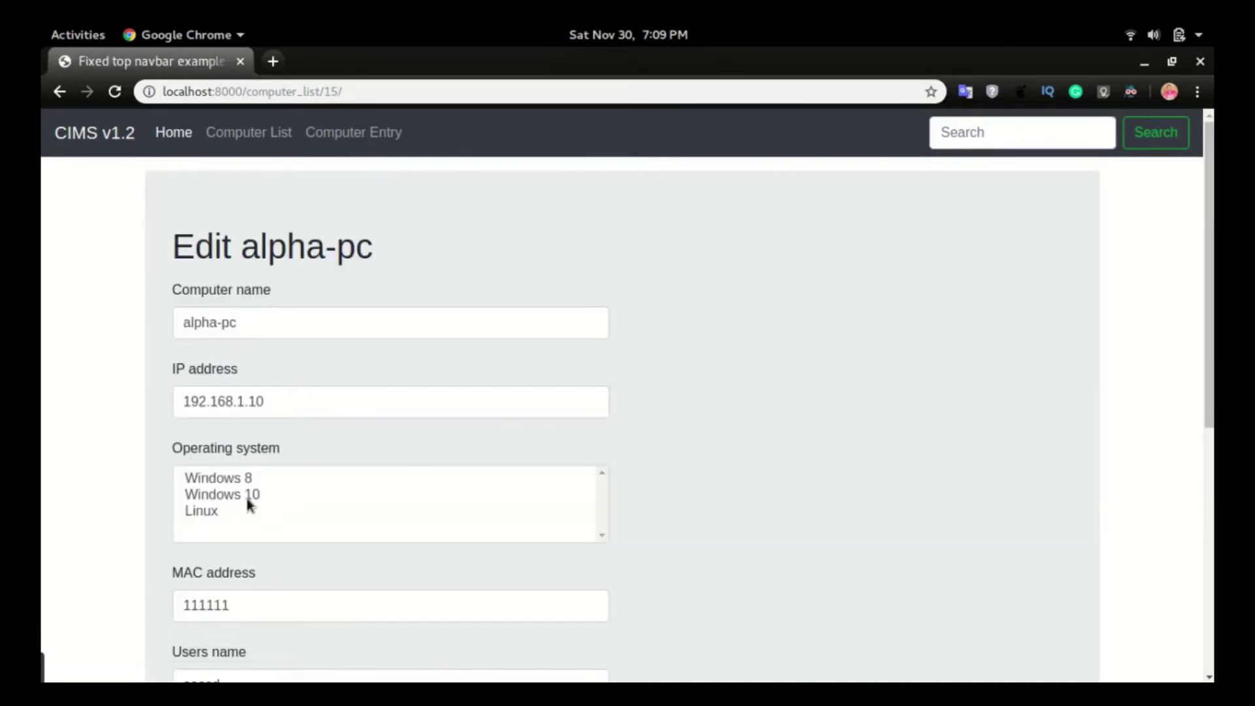
scroll(241, 452, "down", 2)
left_click(237, 402)
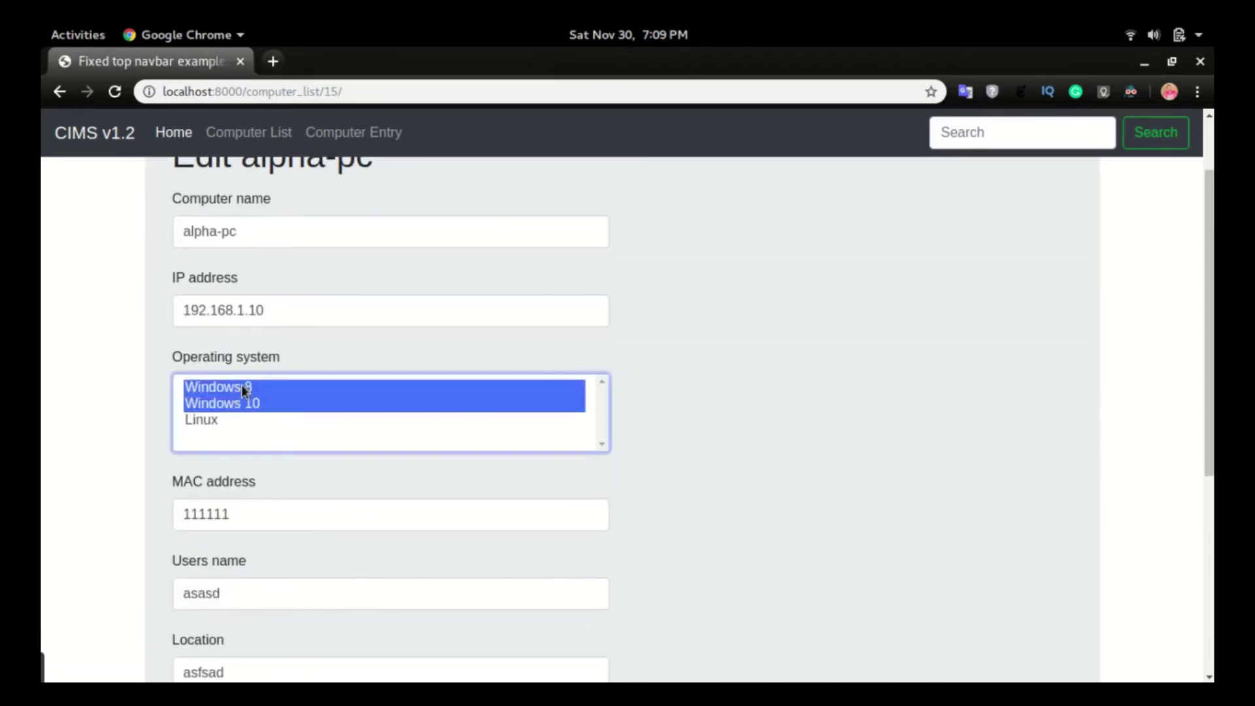
scroll(290, 436, "down", 3)
scroll(255, 480, "down", 4)
left_click(199, 437)
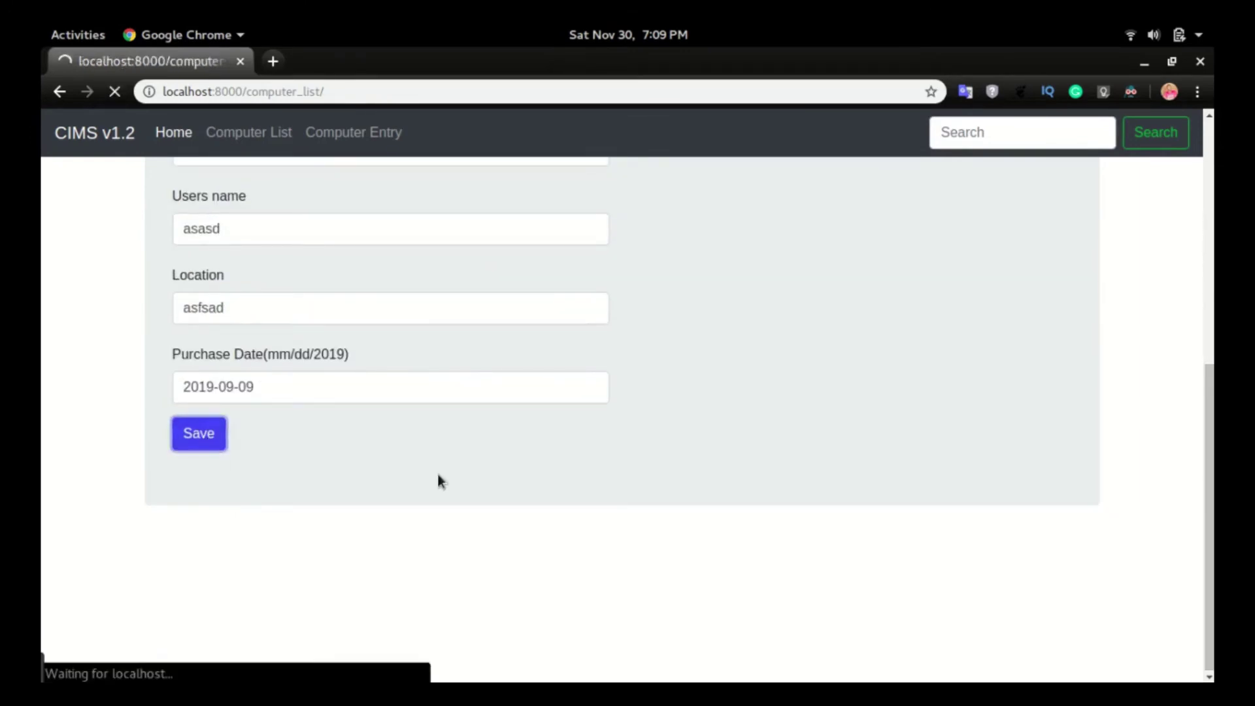
scroll(296, 502, "down", 2)
left_click(247, 593)
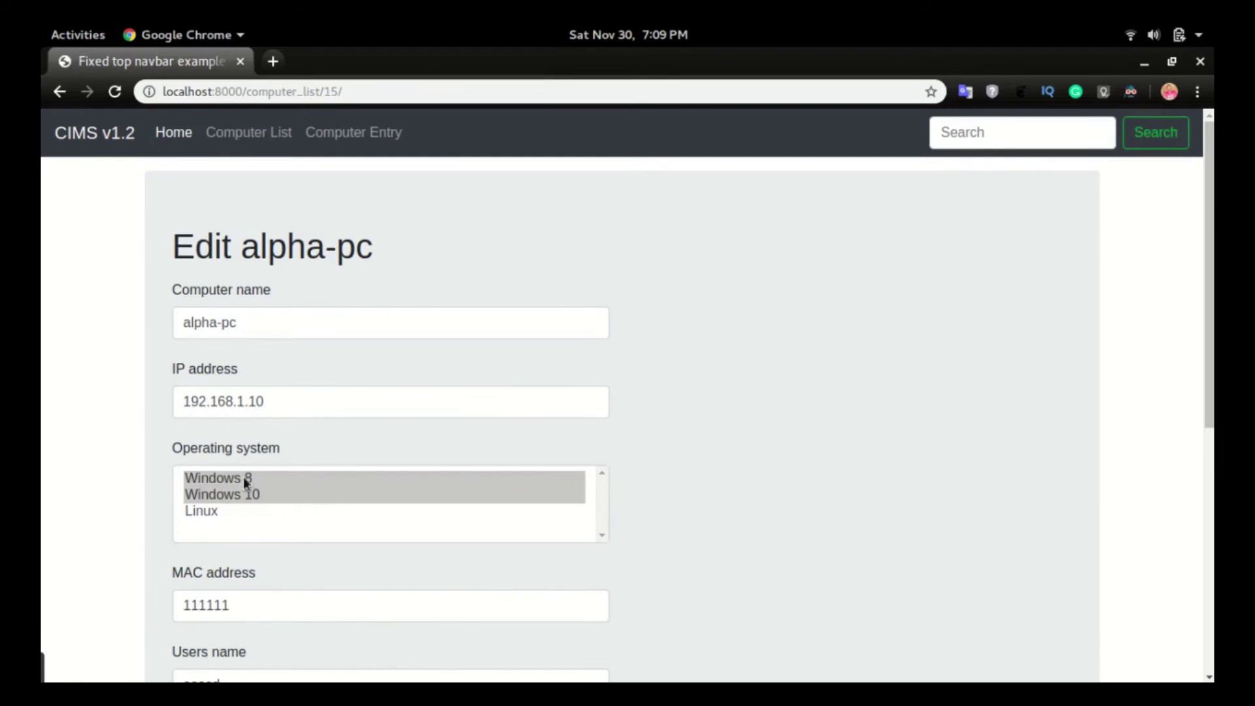
left_click(261, 144)
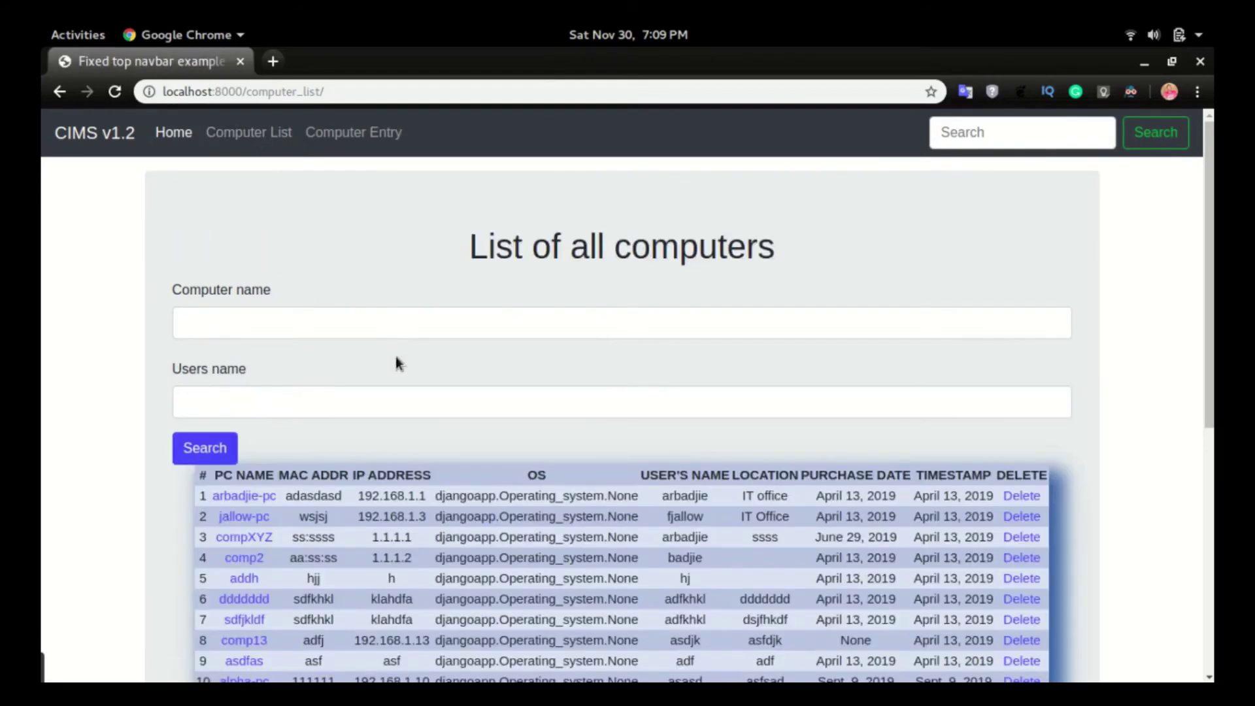
scroll(519, 435, "down", 3)
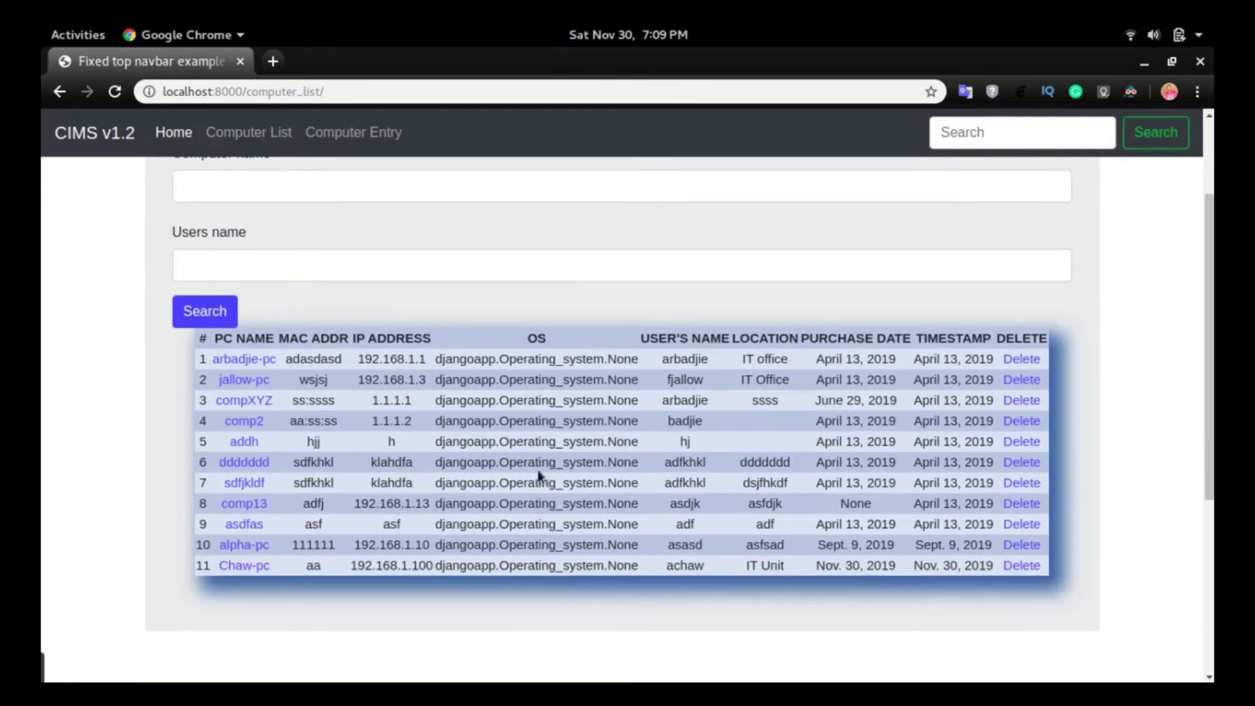
Step: Append .all to instance.operating_system on line 69 of computer_list.html and save
key("super")
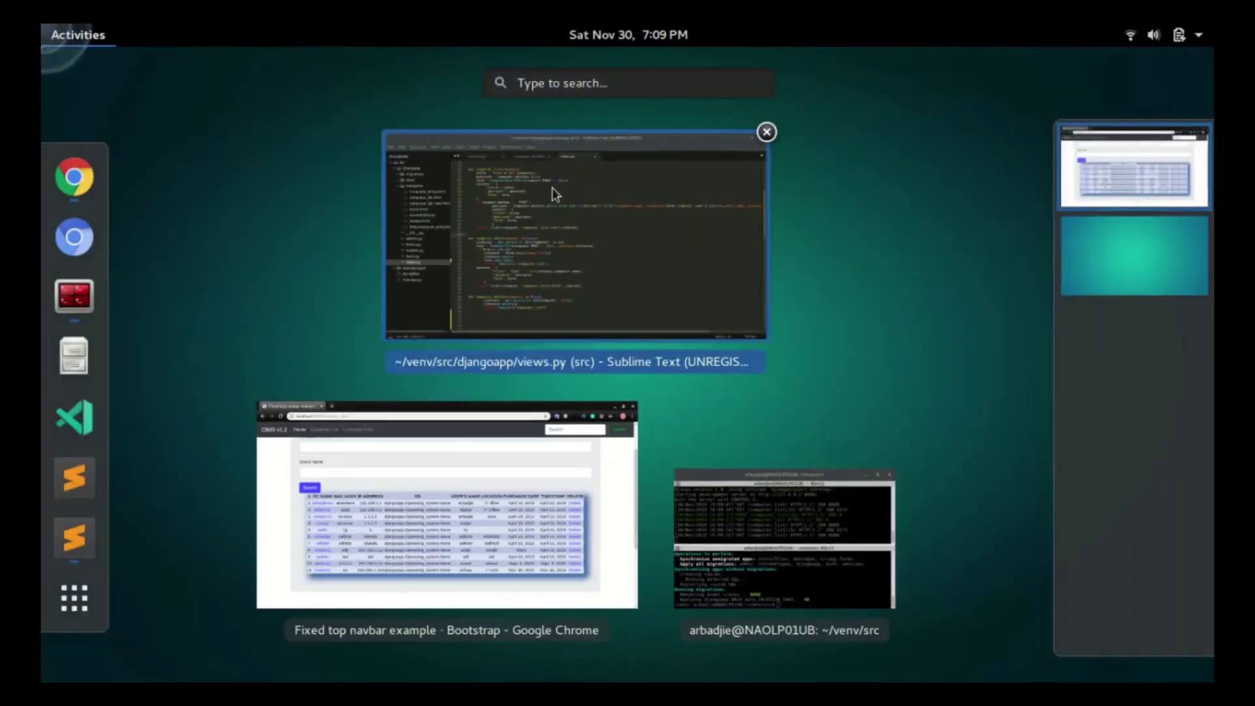
left_click(575, 218)
left_click(523, 224)
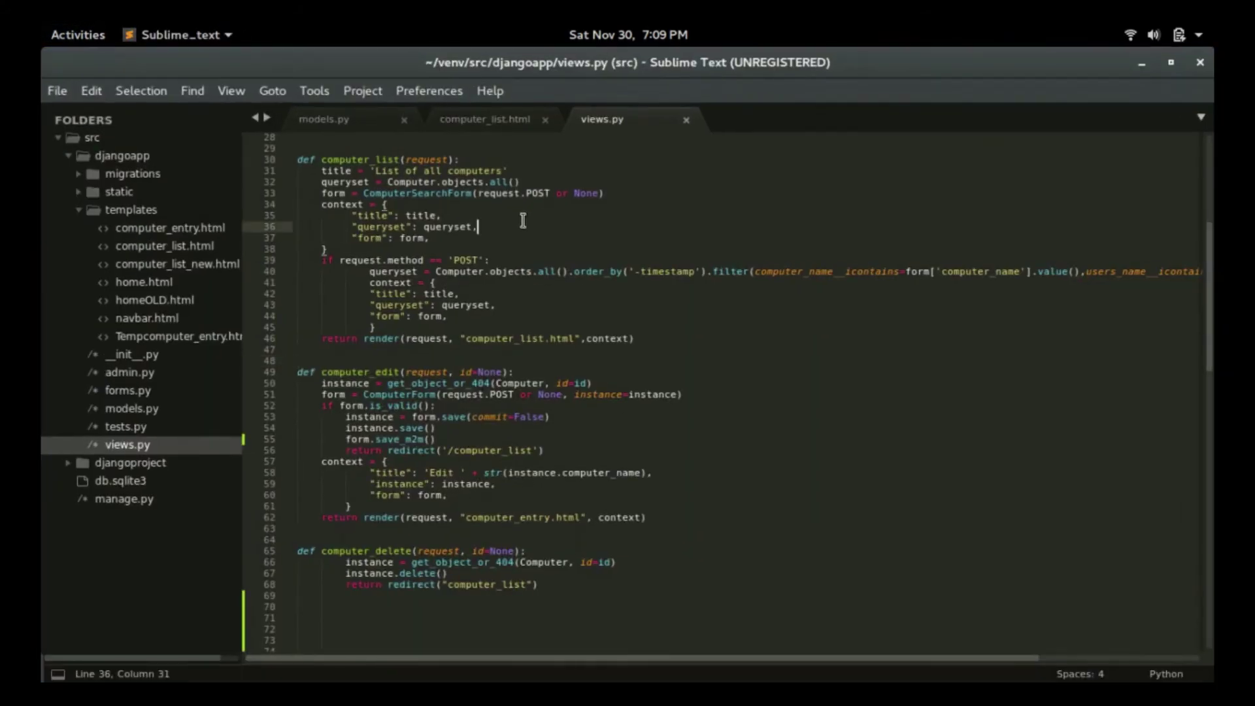
left_click(499, 121)
scroll(509, 333, "down", 4)
scroll(509, 333, "down", 5)
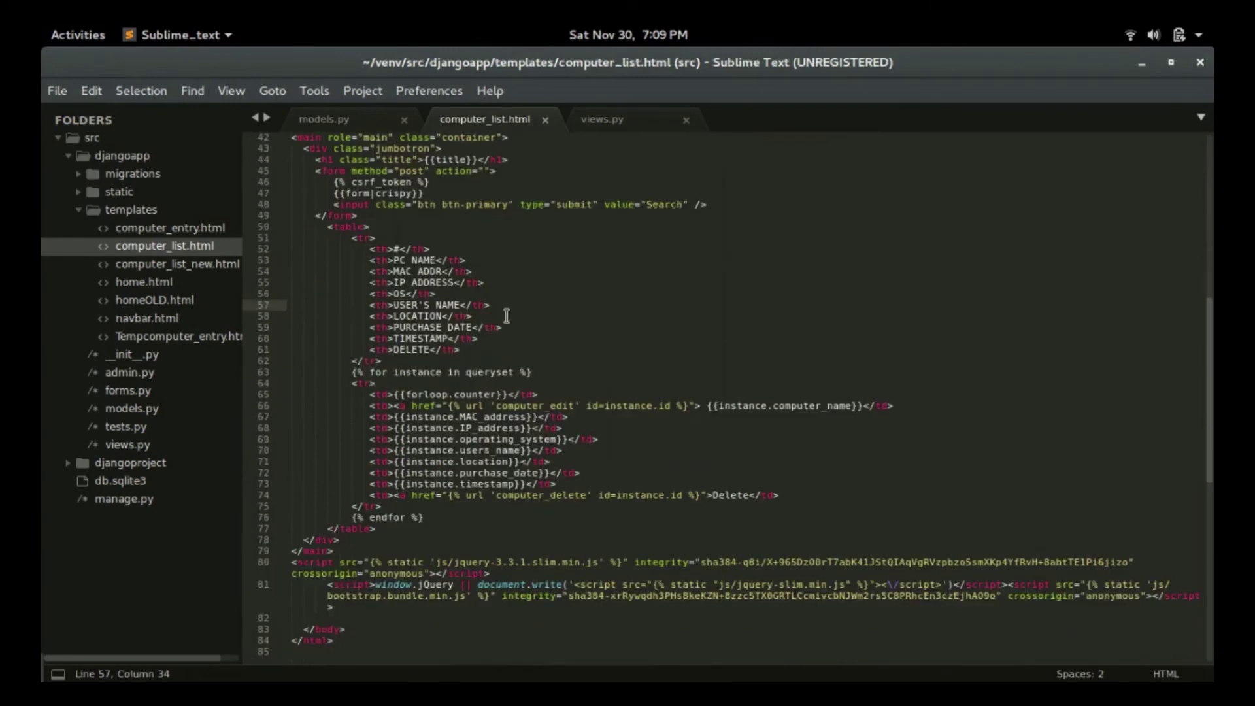
left_click(554, 439)
type(".")
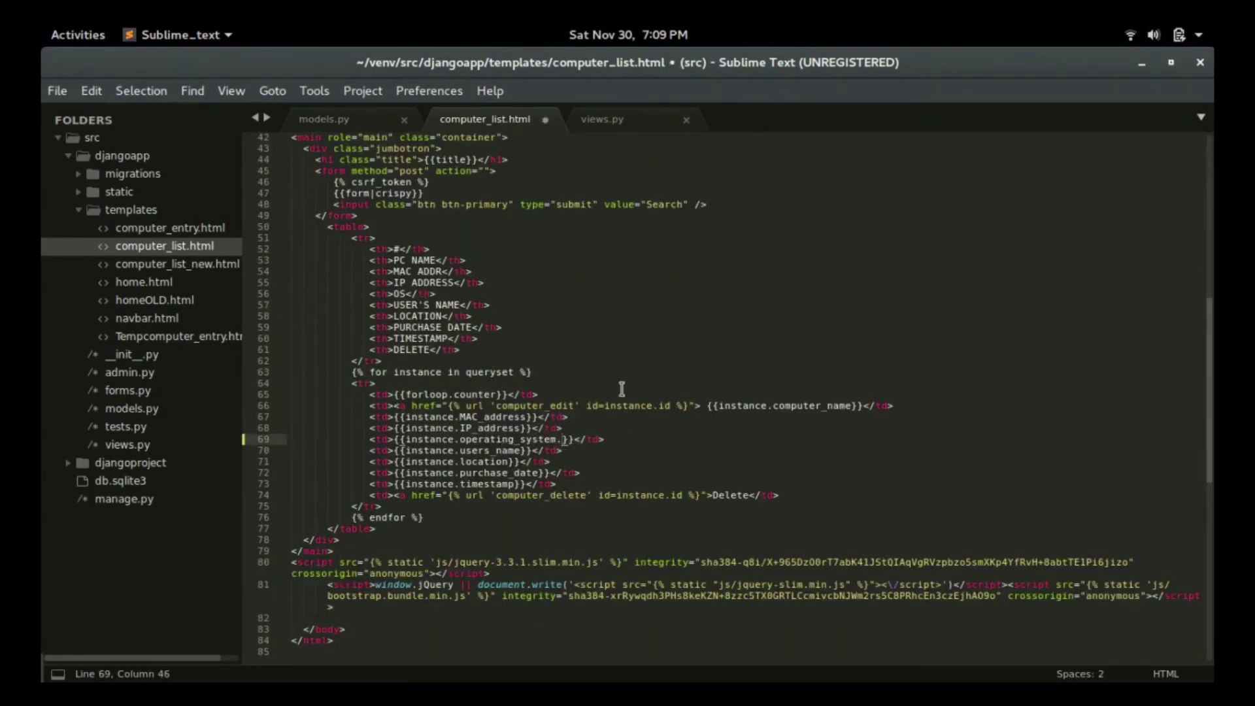
type("all")
key("ctrl+s")
key("super")
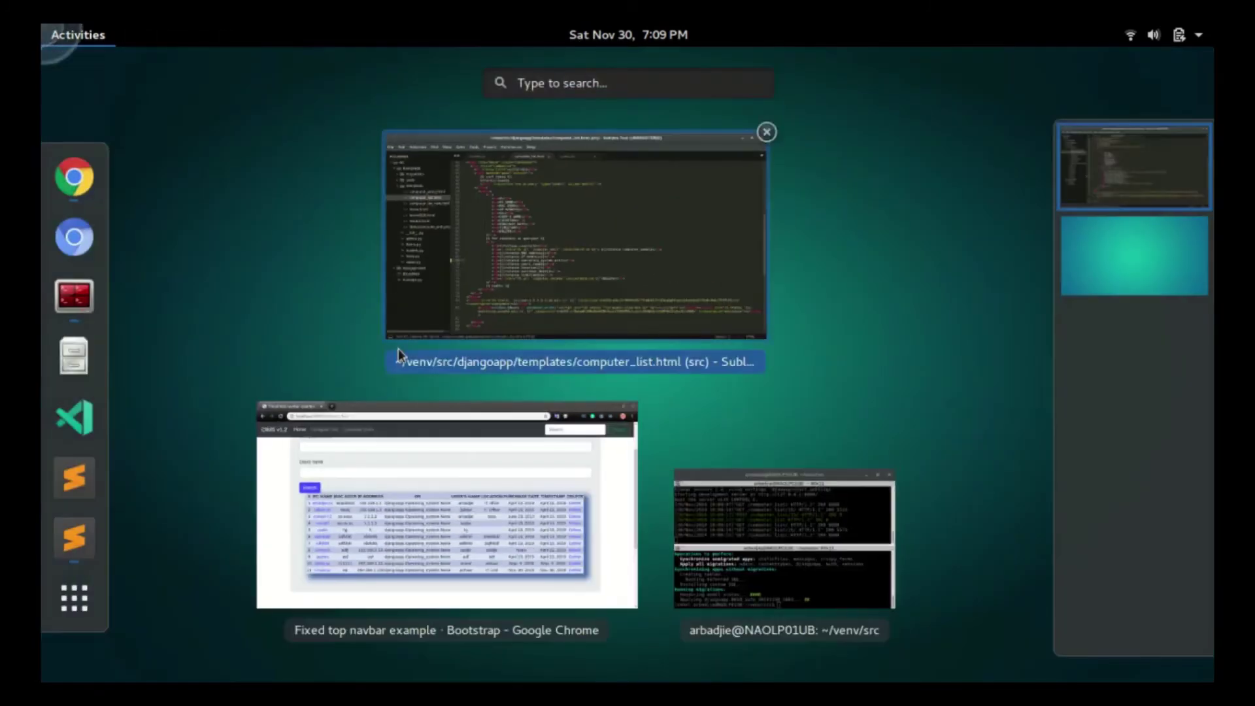
Step: Reload the list, confirm alpha-pc shows Windows 8 and Windows 10, then open asdfas
left_click(415, 408)
left_click(114, 92)
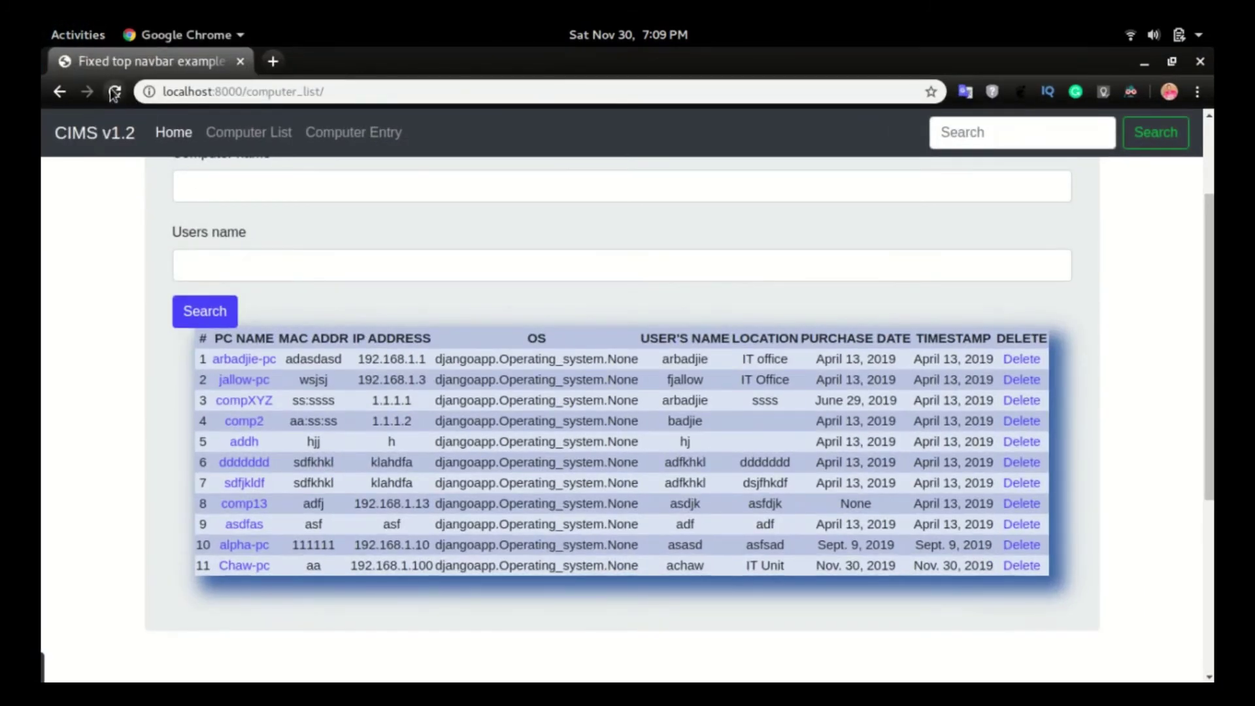
scroll(550, 442, "down", 2)
scroll(550, 442, "down", 3)
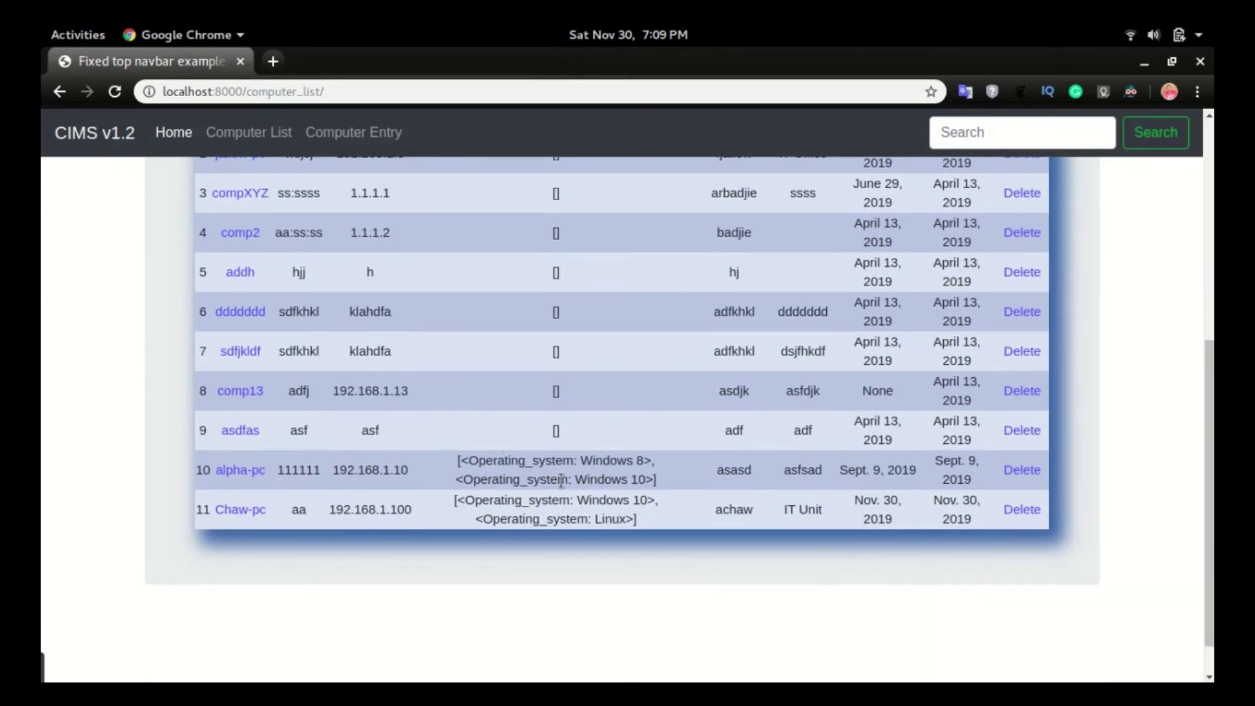
left_click_drag(467, 460, 622, 467)
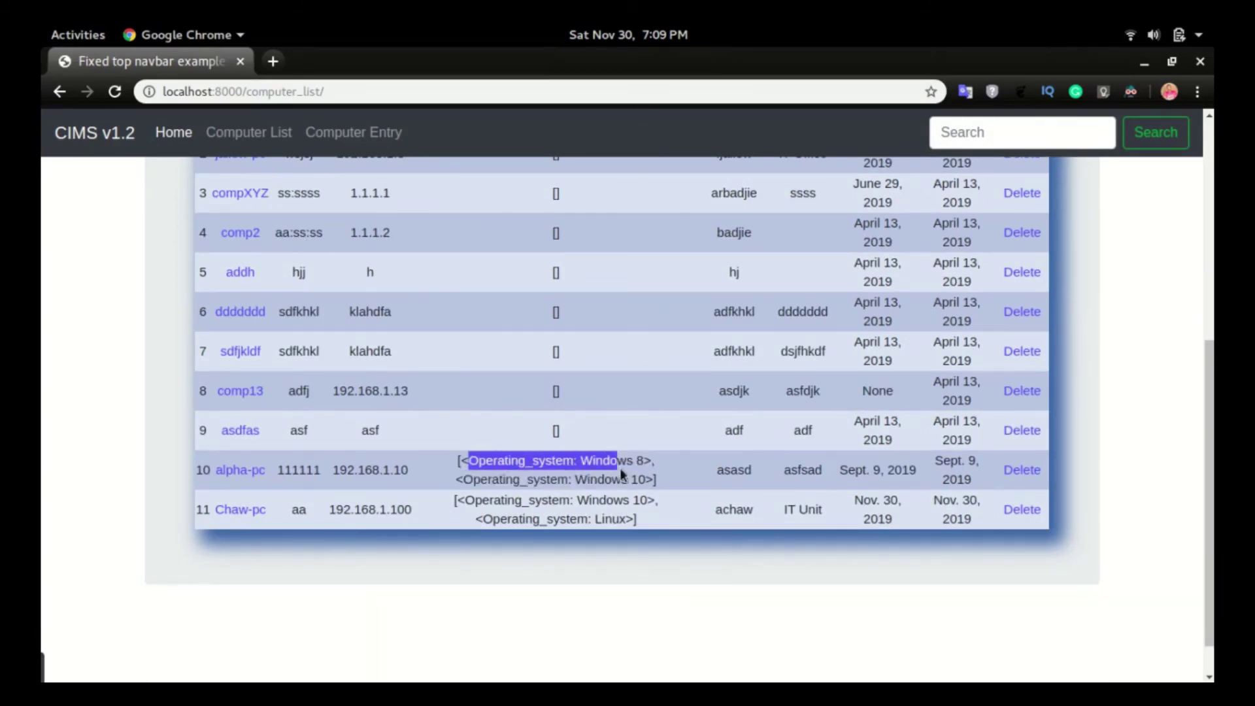
left_click(642, 461)
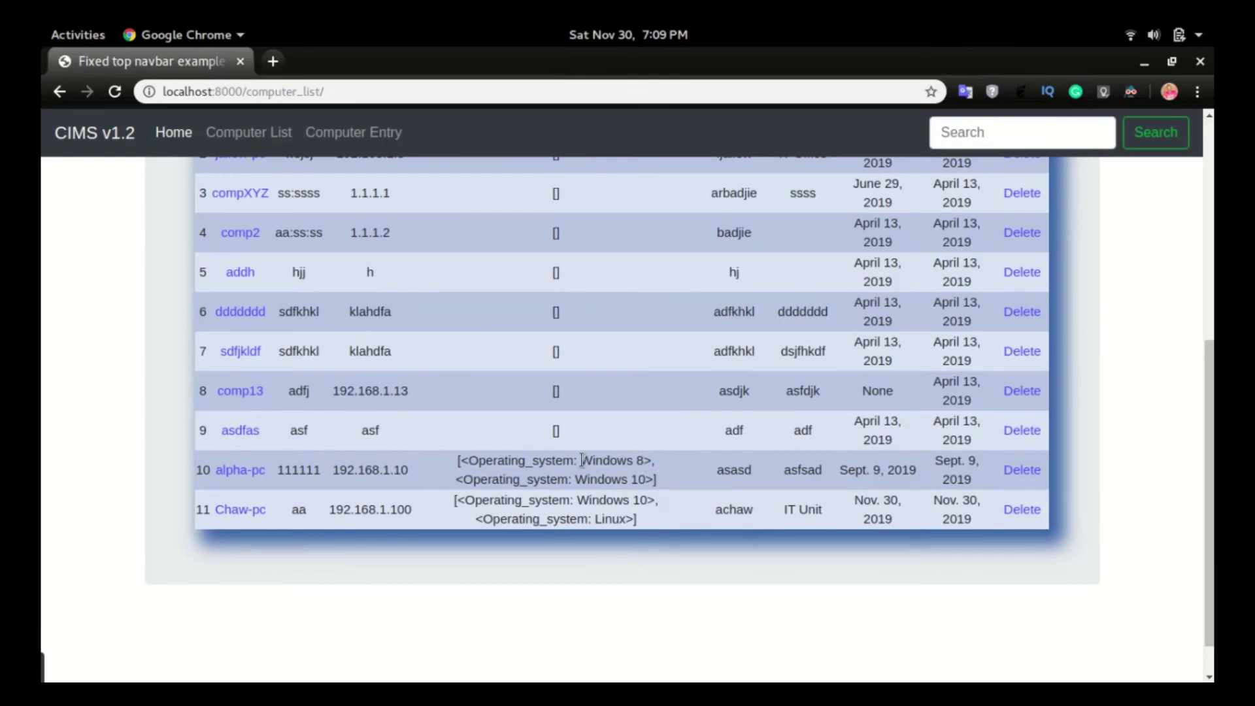
left_click_drag(582, 460, 651, 461)
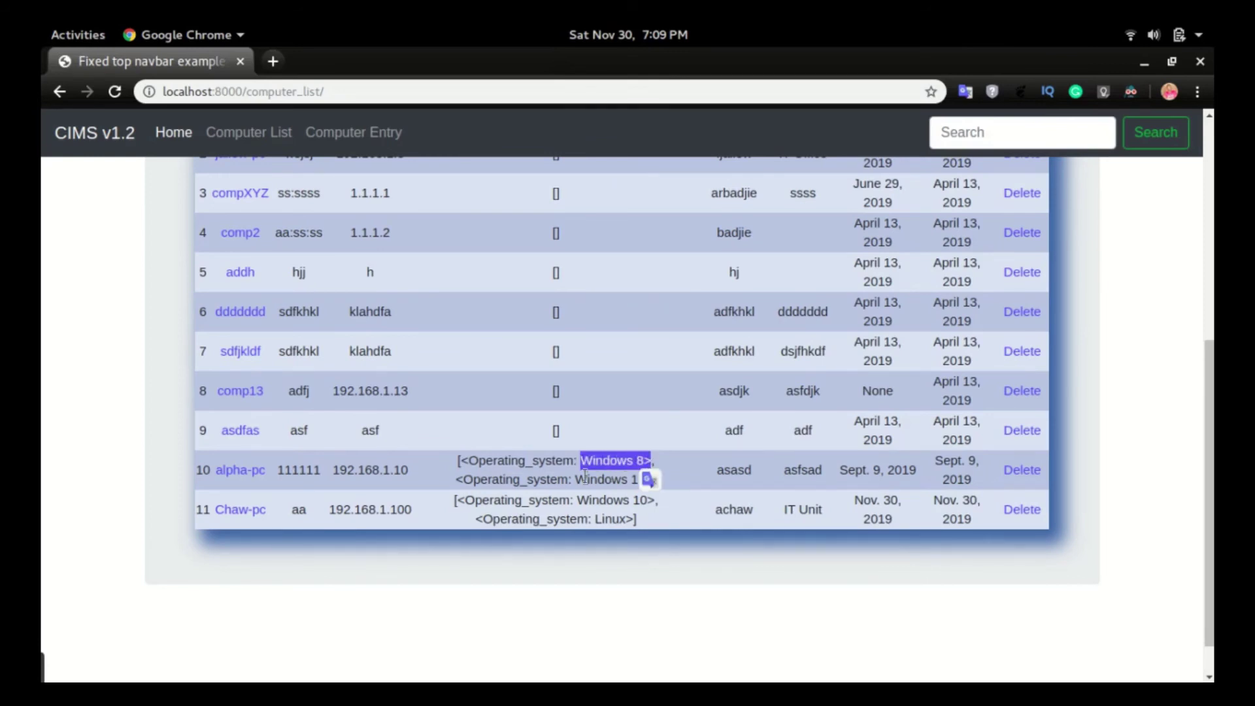
left_click_drag(576, 479, 638, 479)
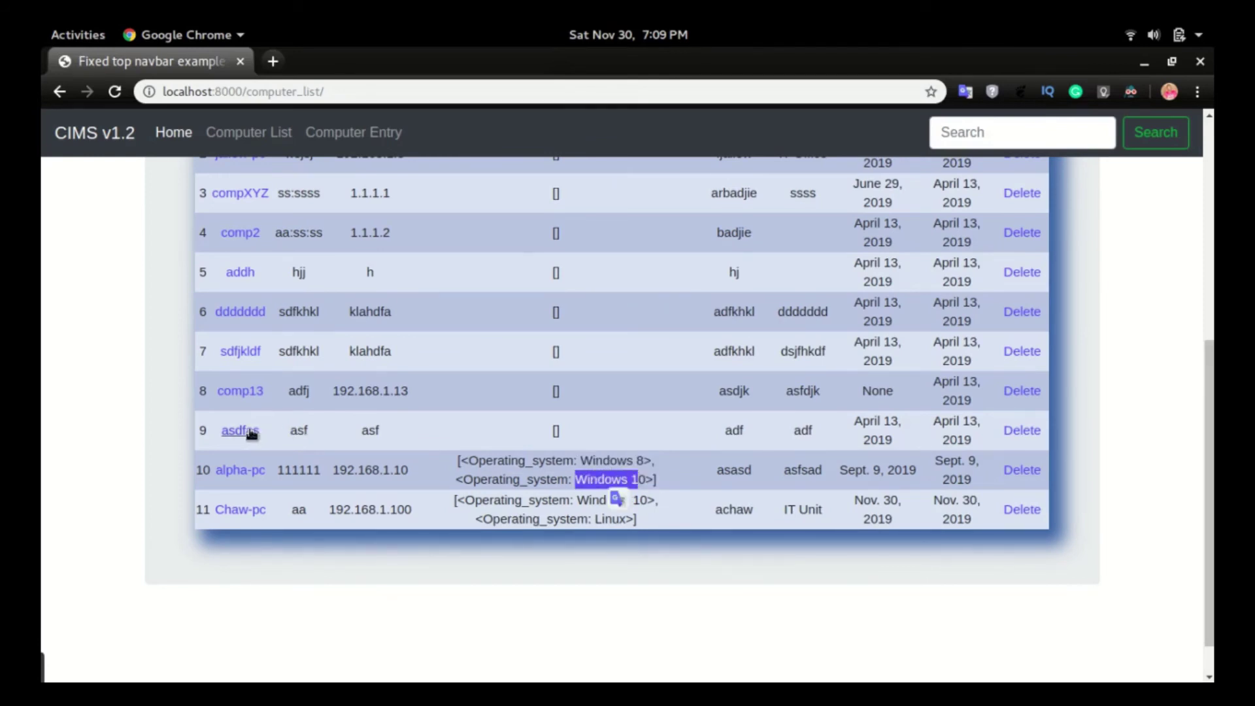
left_click(243, 466)
scroll(264, 407, "down", 3)
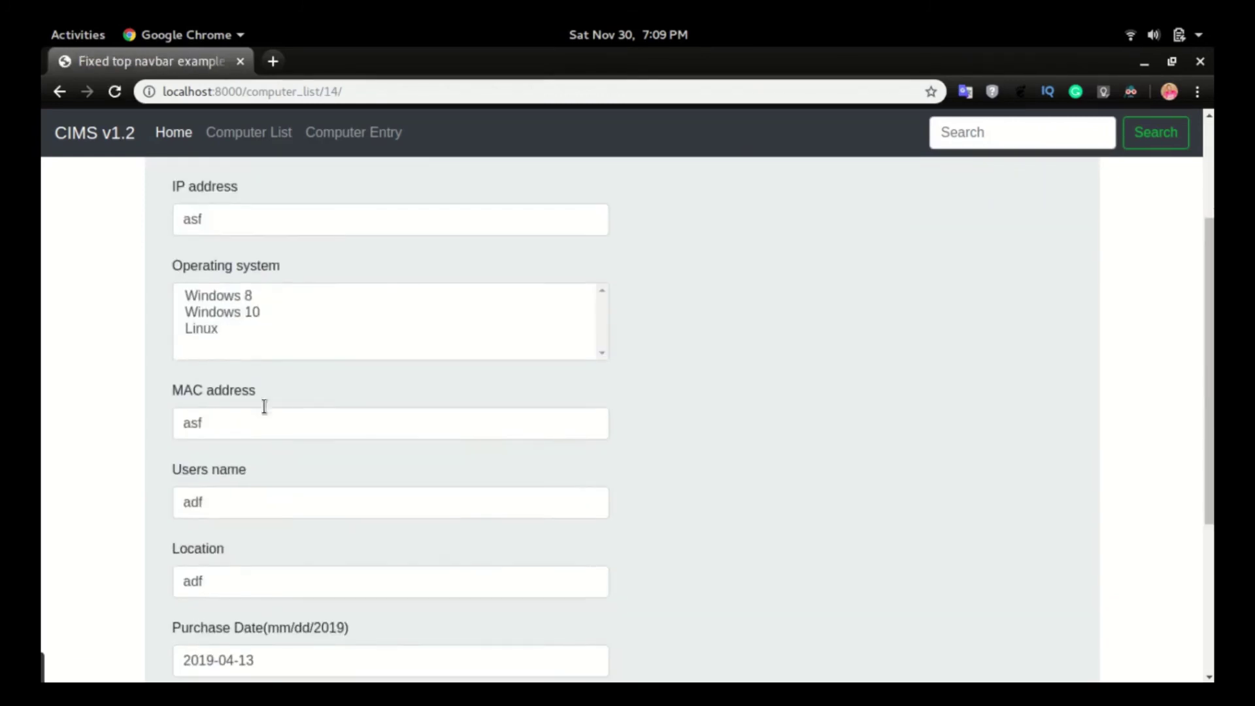
Step: Assign Windows 10 and Linux to asdfas and save it to the computer list
left_click(224, 312)
scroll(295, 412, "down", 5)
left_click(199, 478)
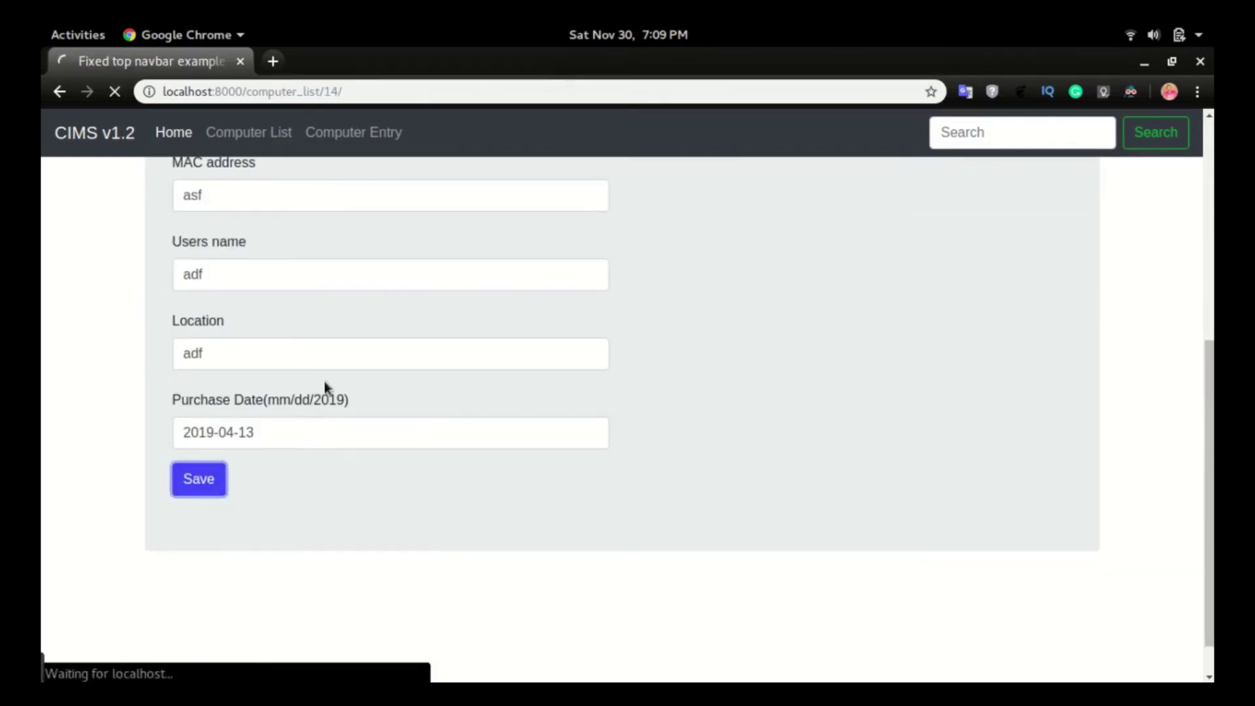
scroll(274, 431, "down", 3)
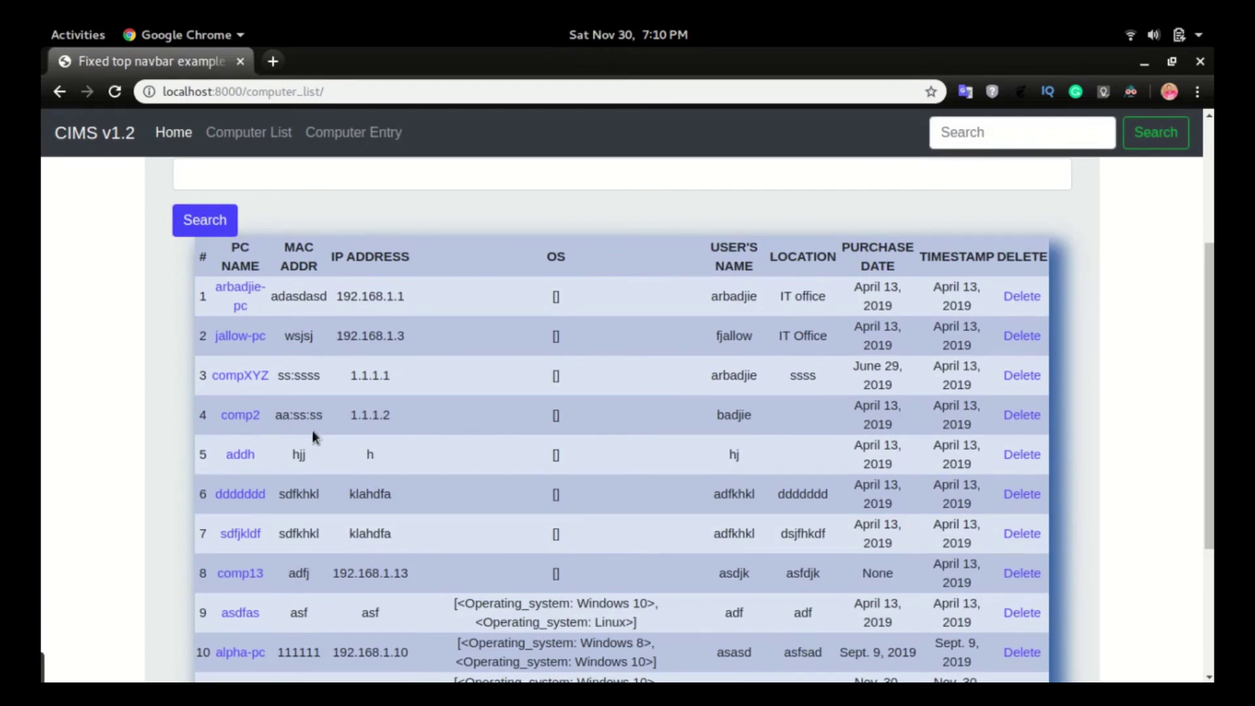